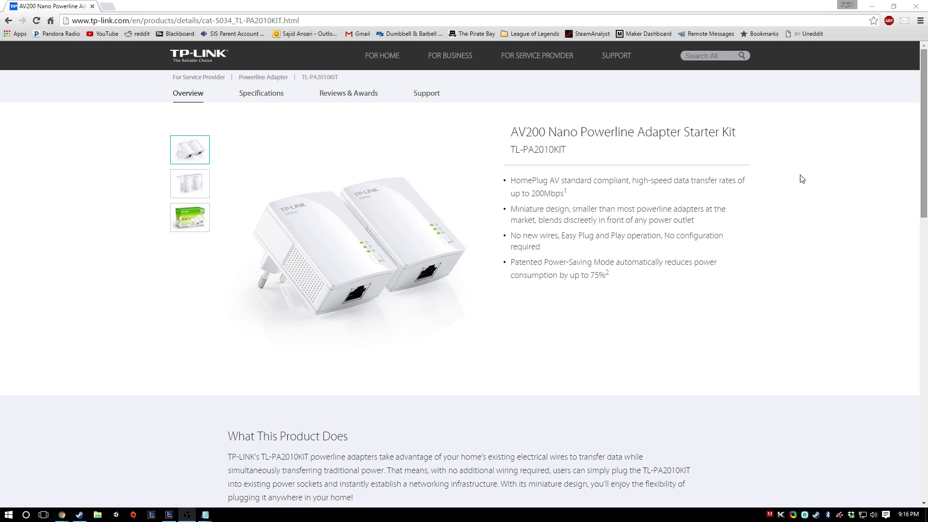
Highlight the AV200 product title on the Chrome page and check the available networks list
left_click_drag(508, 131, 759, 129)
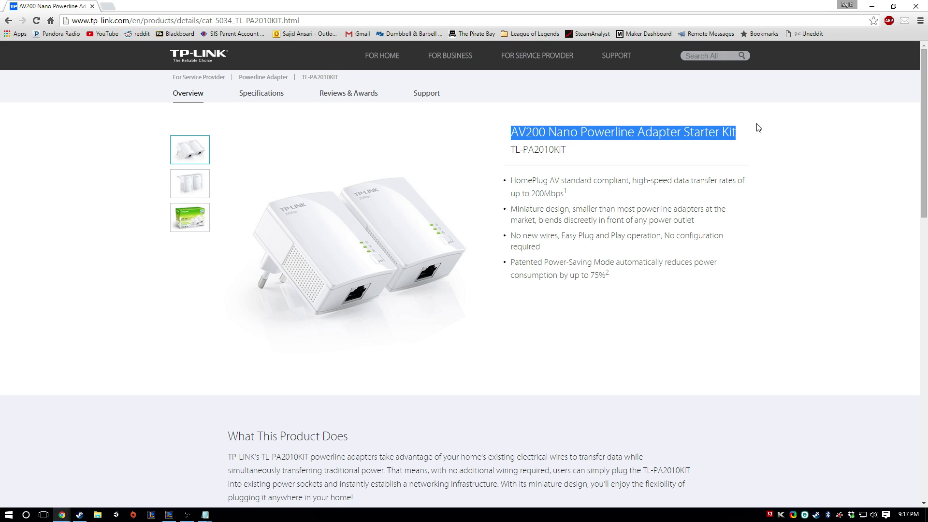
left_click(772, 139)
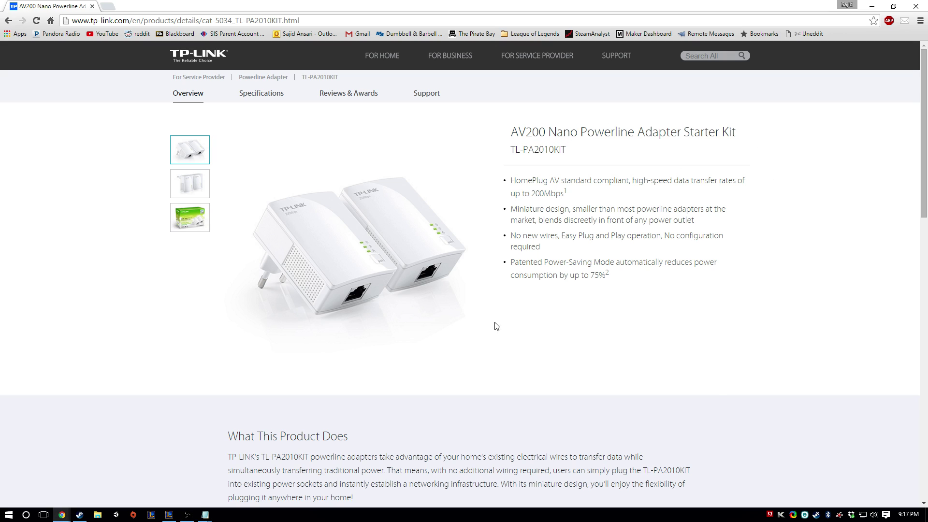
left_click(864, 515)
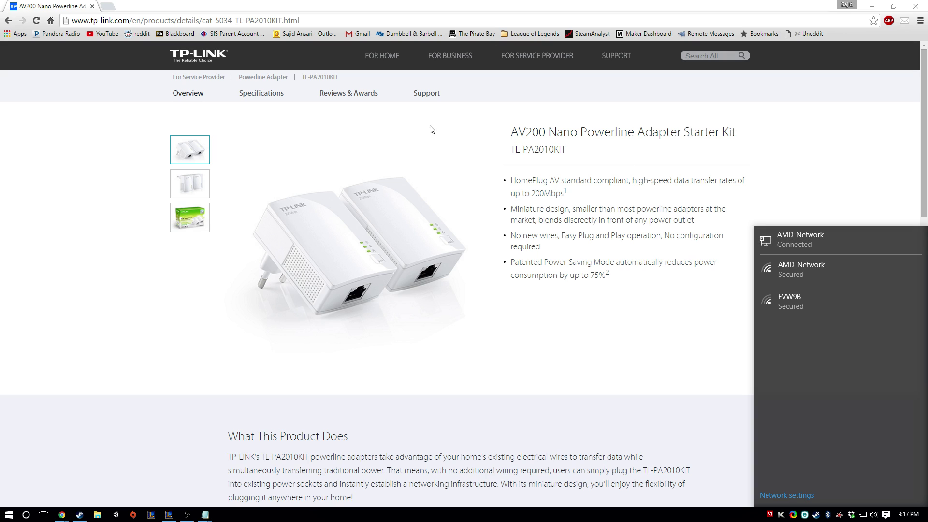
left_click(56, 207)
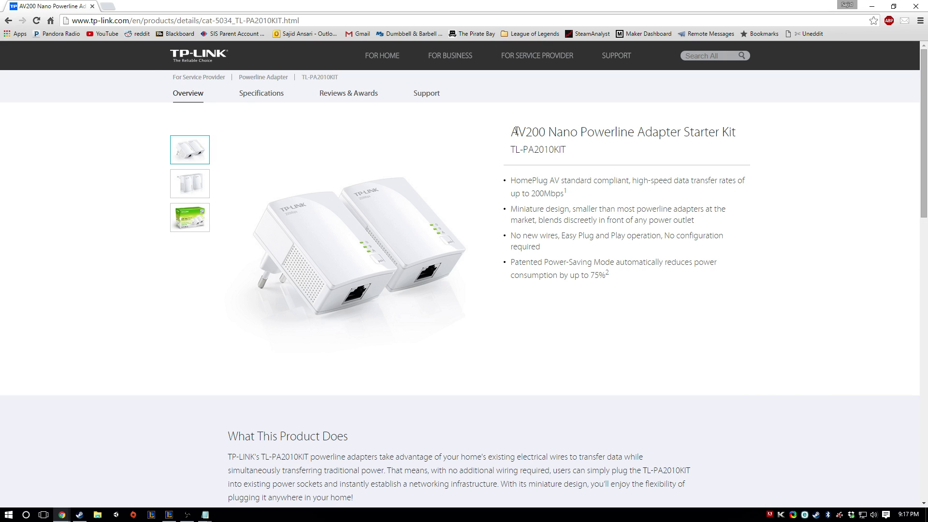
left_click_drag(511, 132, 539, 132)
left_click(605, 182)
scroll(777, 203, "down", 1)
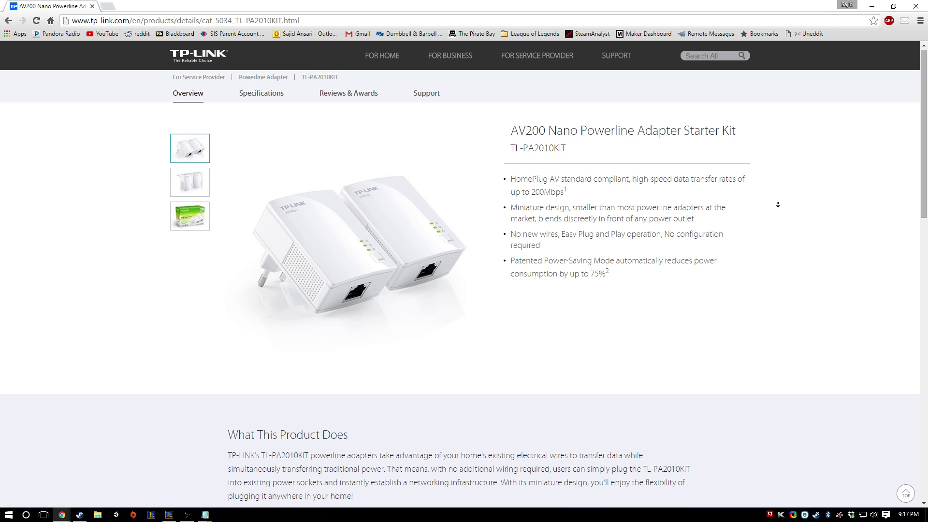
scroll(809, 326, "up", 1)
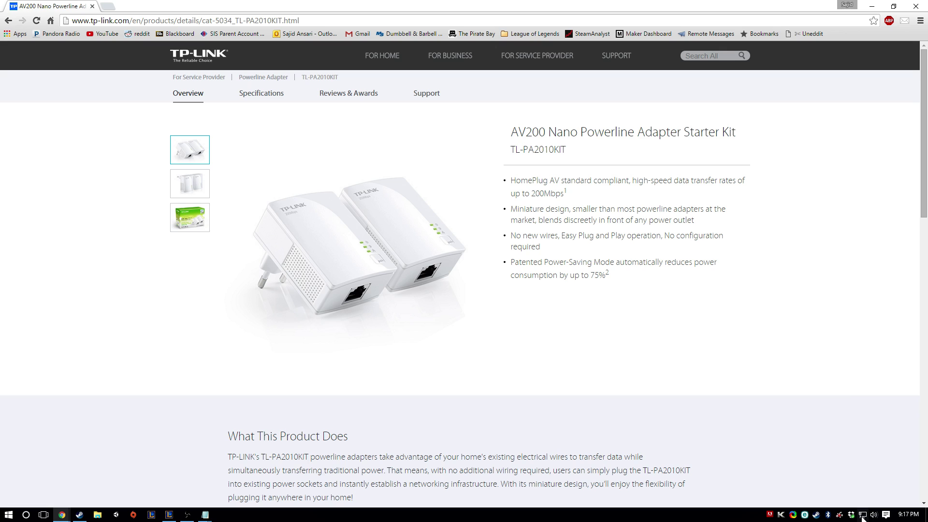
left_click(863, 515)
left_click(801, 187)
Restore the Chrome window to a smaller size, shift it slightly, then minimize it
double_click(596, 5)
left_click(763, 70)
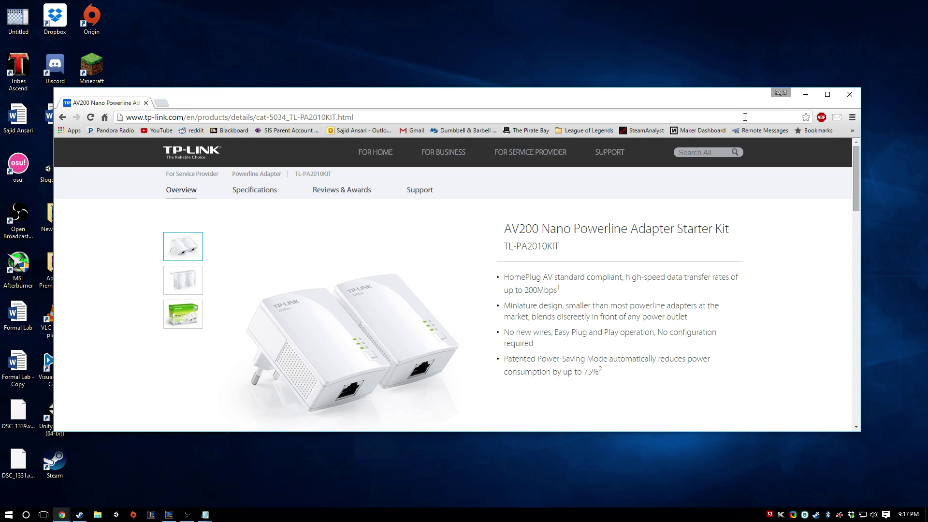
left_click_drag(710, 104, 686, 123)
left_click(782, 115)
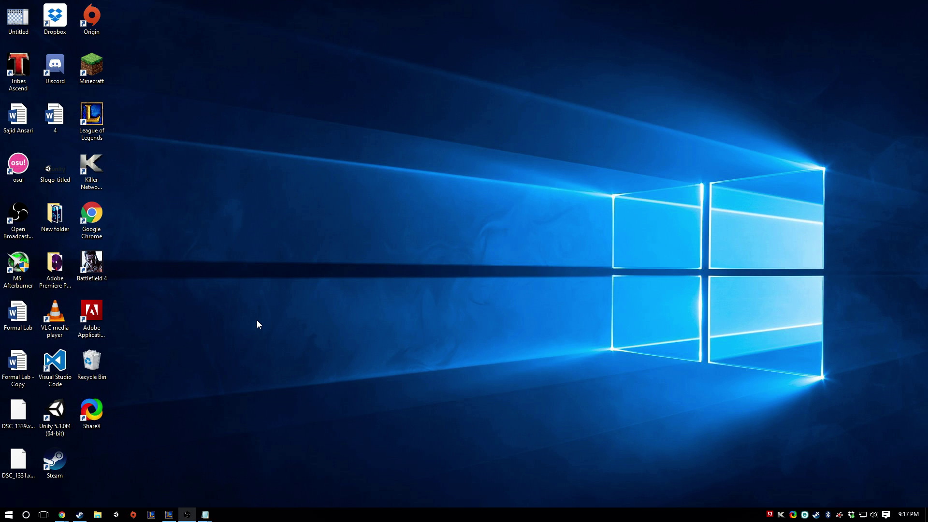
Launch Notepad from a Start search for 'note', move its window, and glance at the network flyout
key("super")
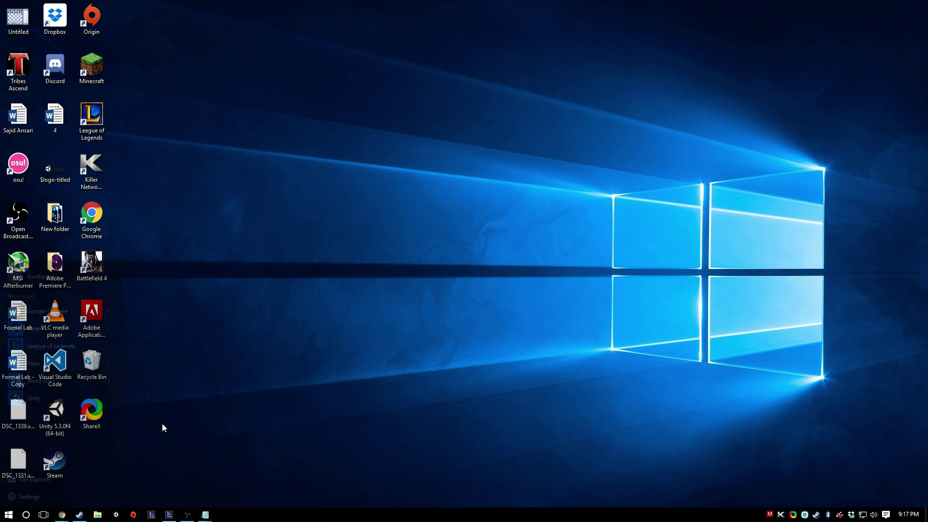
type("note")
key("Return")
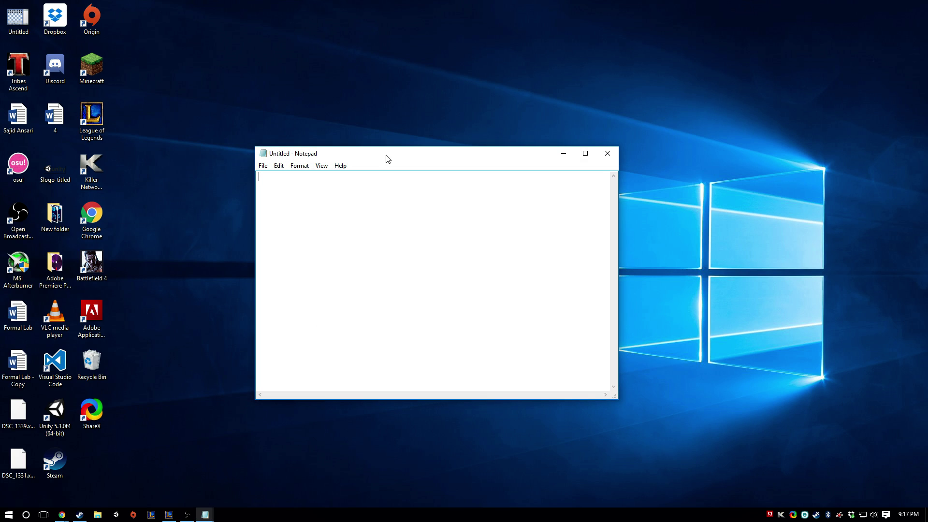
left_click_drag(386, 158, 416, 139)
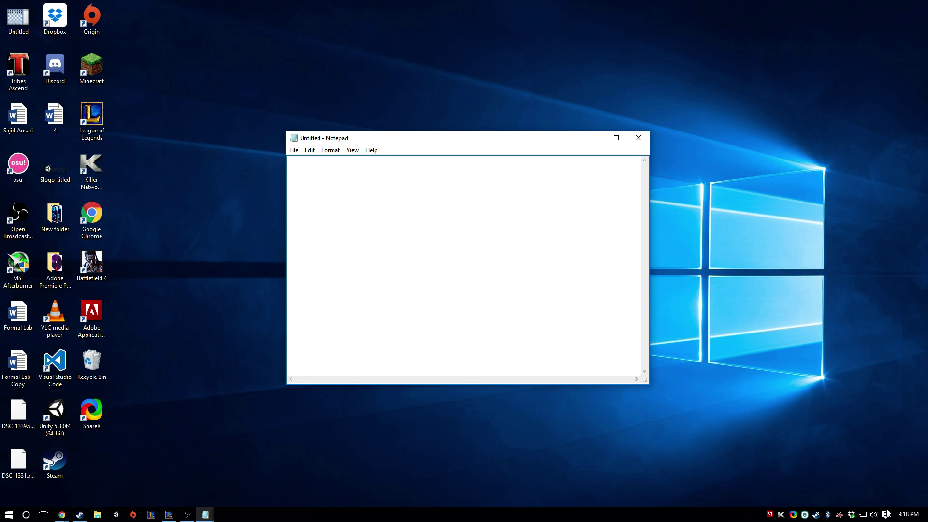
left_click(863, 514)
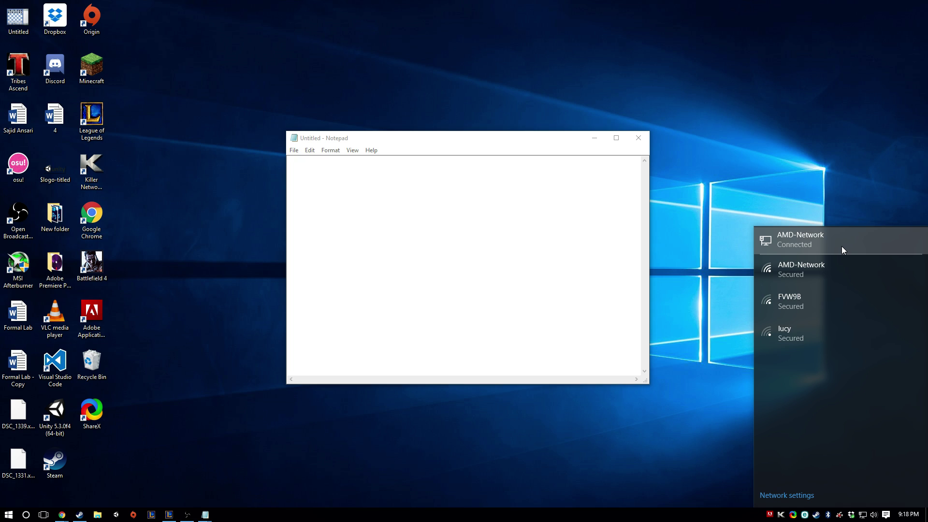
left_click(528, 231)
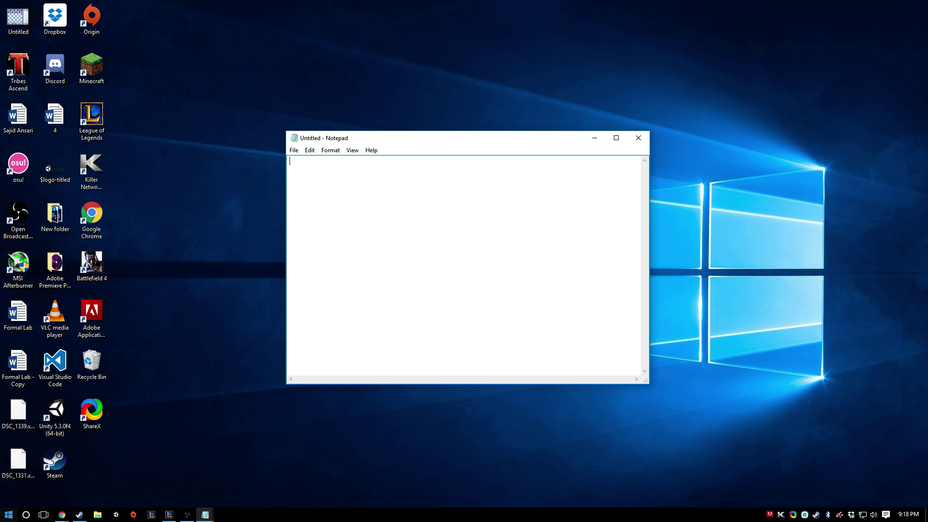
left_click(9, 514)
left_click(816, 494)
right_click(862, 514)
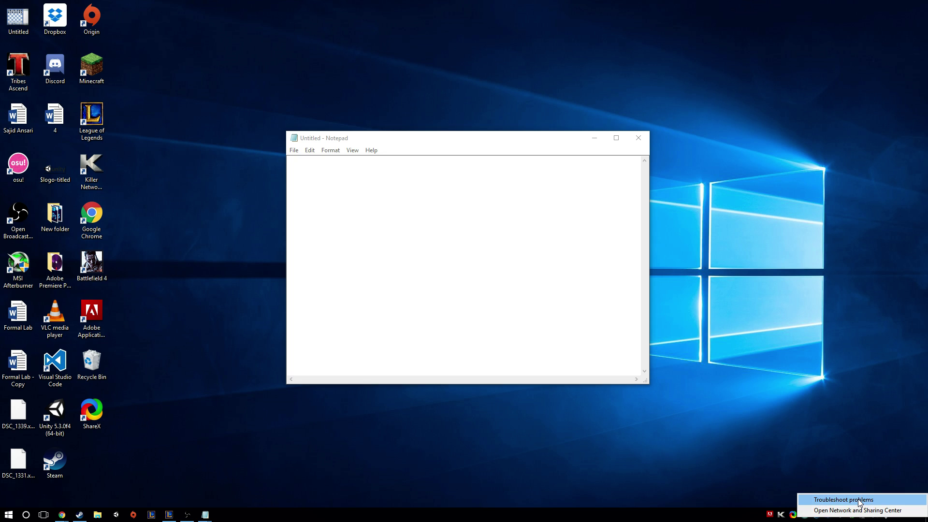
left_click(862, 513)
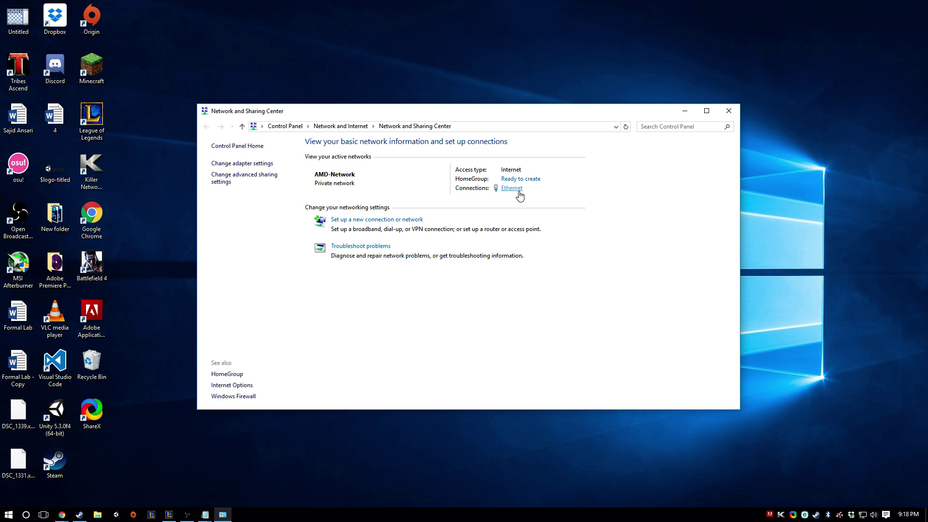
left_click(517, 188)
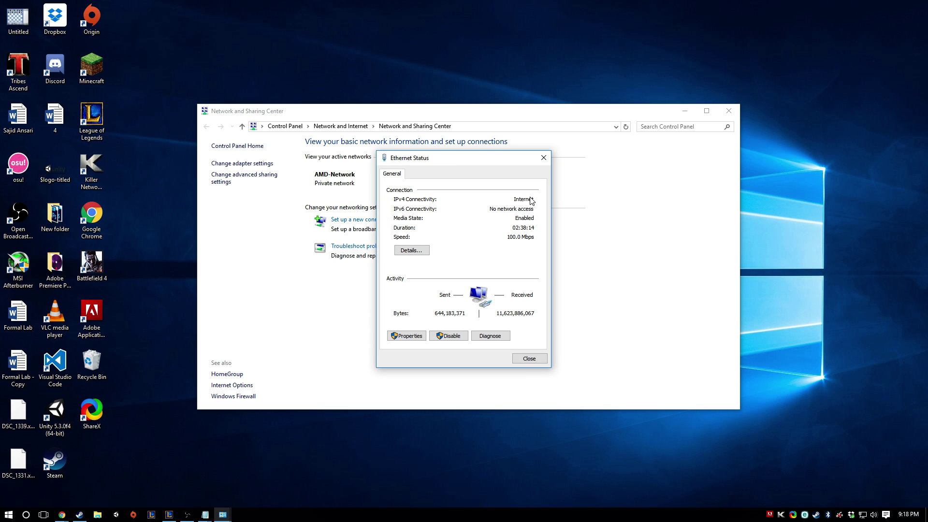
left_click(543, 158)
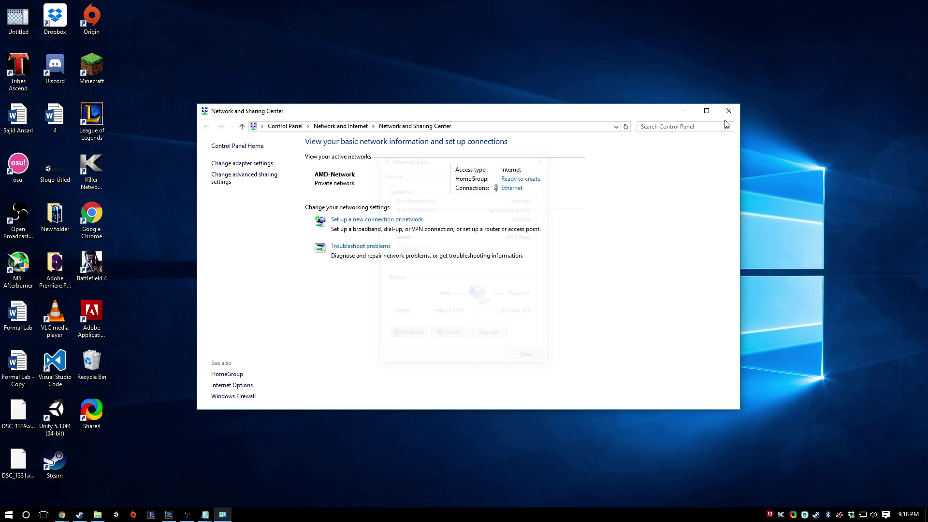
left_click(729, 111)
Open cmd.exe via Win+R and run ipconfig /all
key("super+r")
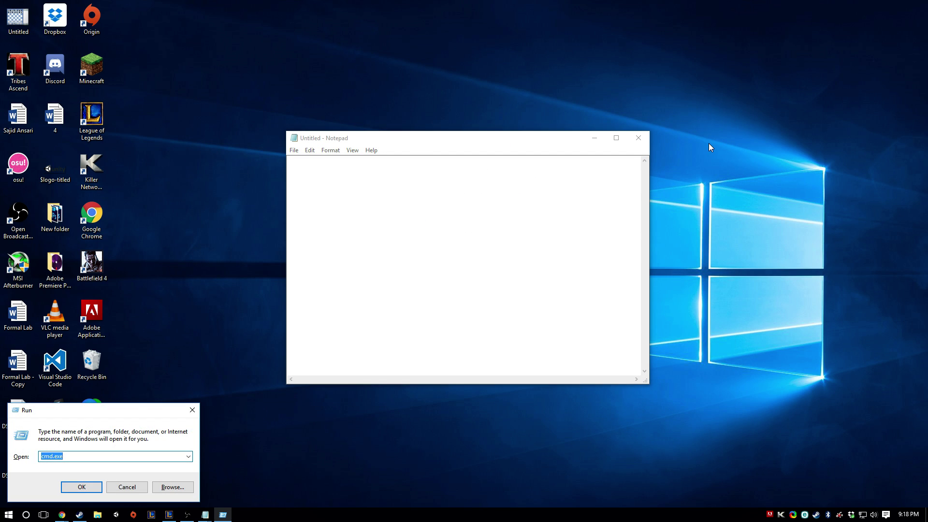
key("Return")
left_click(336, 183)
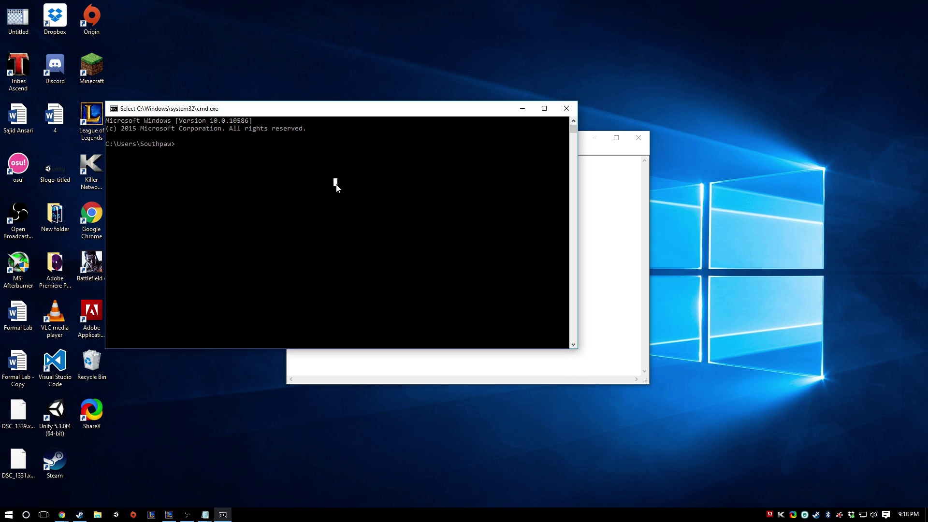
key("Escape")
type("ipconfig /al")
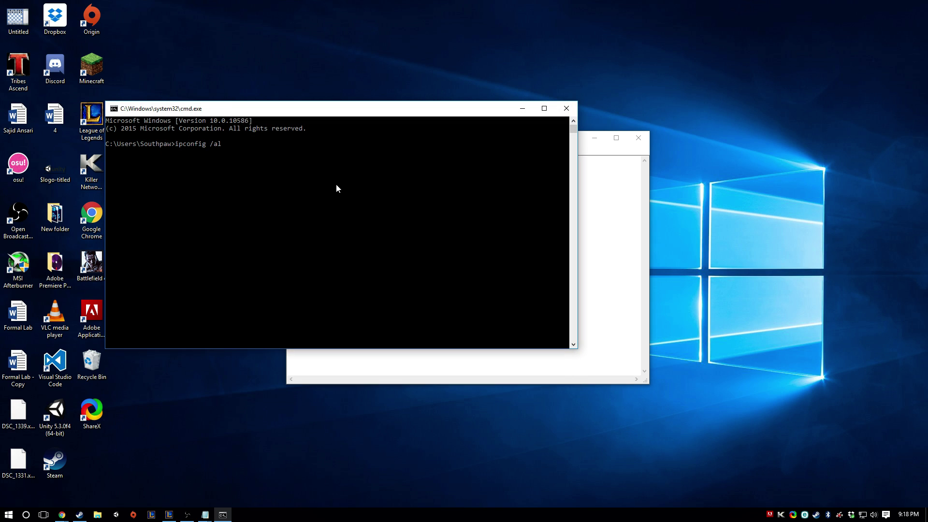
type("l")
key("Return")
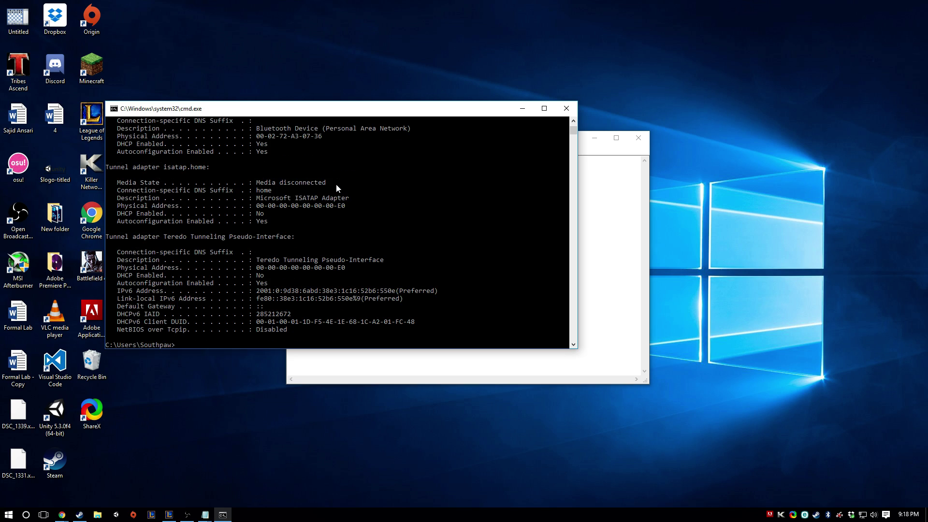
Maximize the console and highlight the Ethernet Default Gateway address 192.168.1.1
double_click(319, 109)
scroll(343, 183, "up", 18)
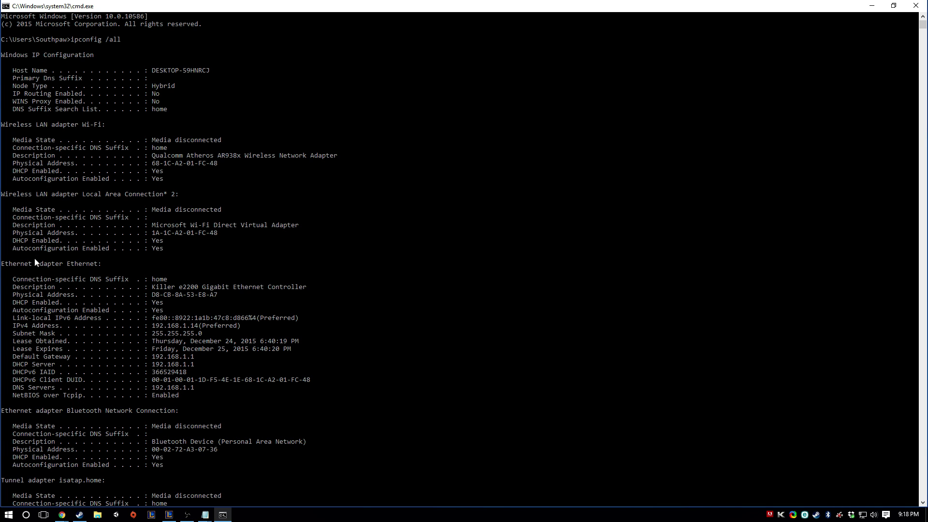
scroll(93, 210, "down", 3)
left_click_drag(104, 195, 1, 195)
left_click(41, 193)
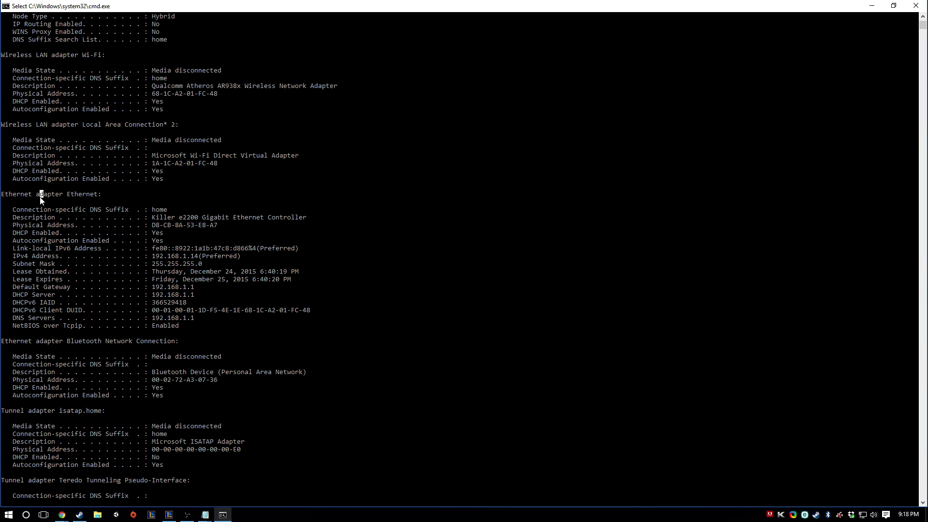
mouse_move(15, 288)
left_mouse_down()
mouse_move(199, 288)
mouse_move(29, 289)
left_mouse_up()
left_click(200, 289)
left_click(183, 290)
left_click(215, 288)
left_click_drag(216, 288, 155, 290)
left_click(154, 290)
Minimize the console and type the command 'ping -t 192.168.1.1' into Notepad
left_click(865, 6)
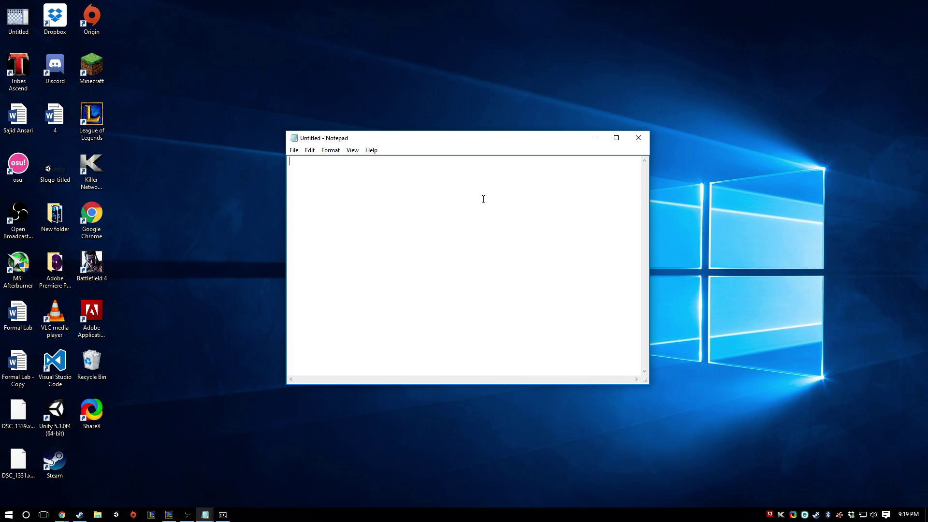
type("ping")
type("-t")
type("192.168.1.1")
Save the document to the Desktop as tplink.bat with Save as type set to All Files
left_click(294, 150)
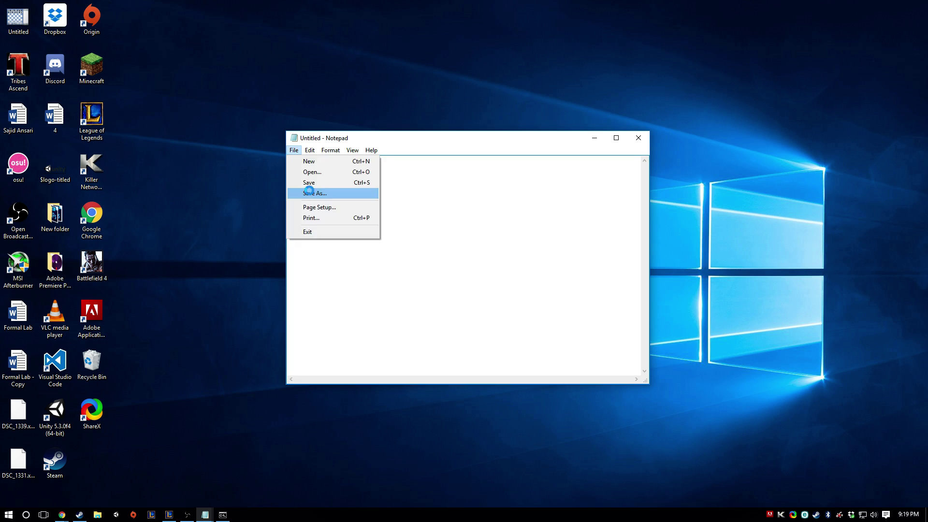
left_click(312, 193)
left_click(345, 223)
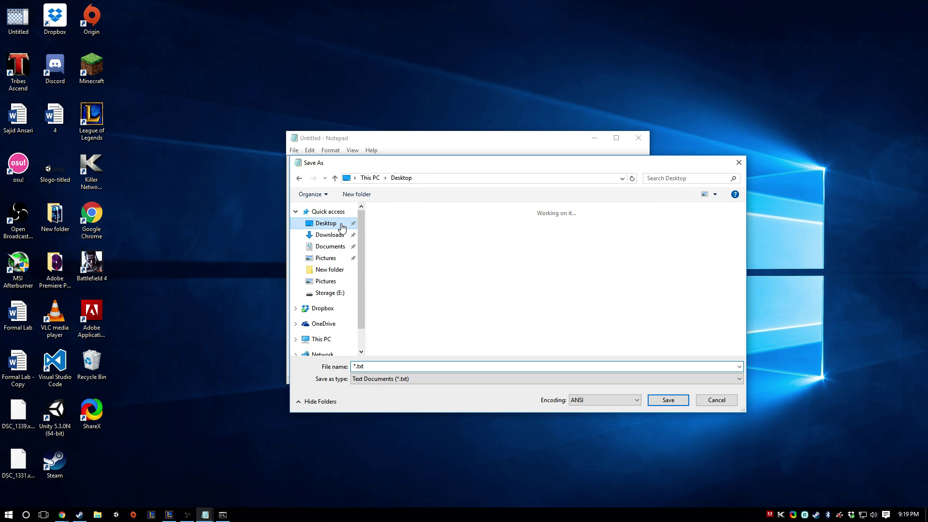
left_click(373, 368)
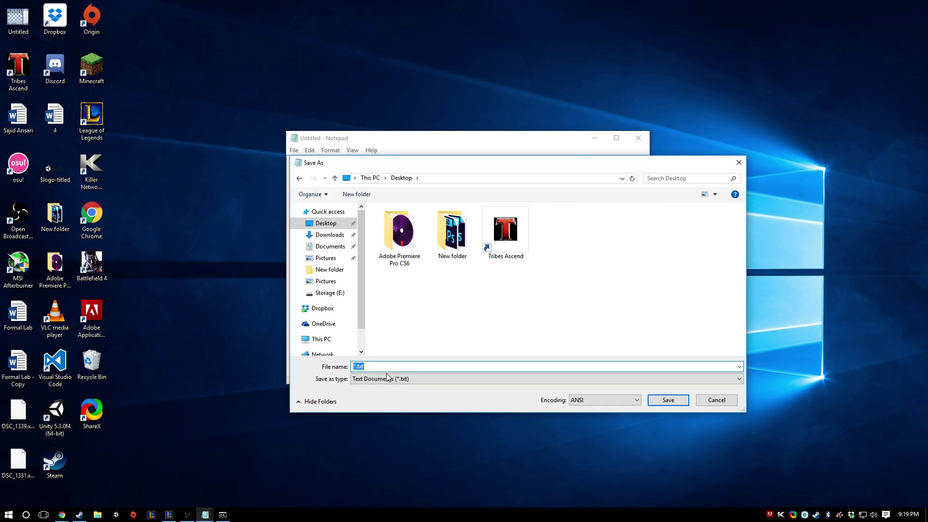
left_click(388, 379)
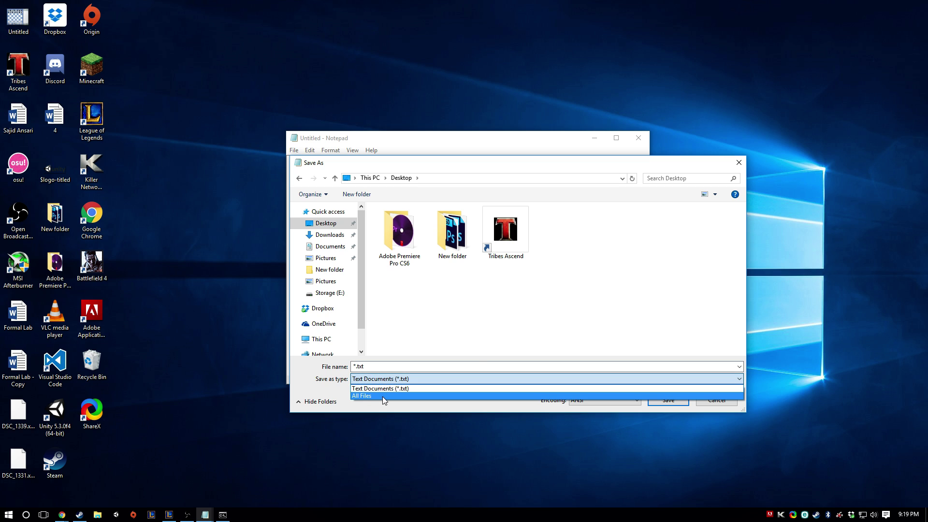
left_click(382, 396)
scroll(567, 282, "down", 1)
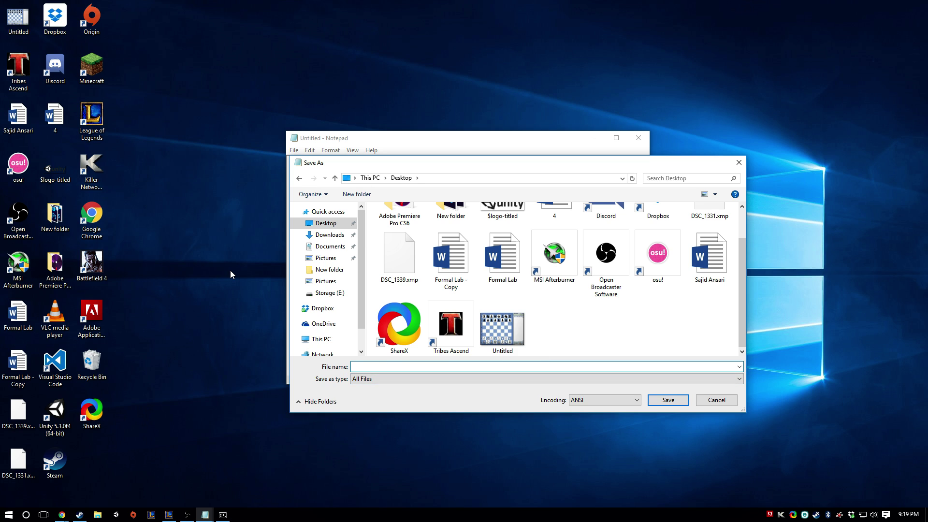
type("tplink.bat")
left_click(668, 400)
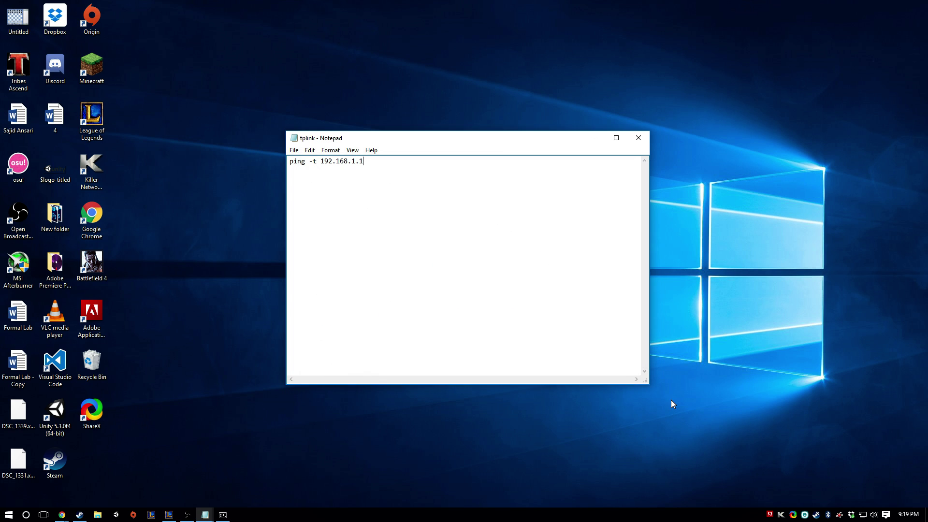
Close Notepad and confirm in Properties that tplink is a Windows Batch File (.bat)
left_click(638, 137)
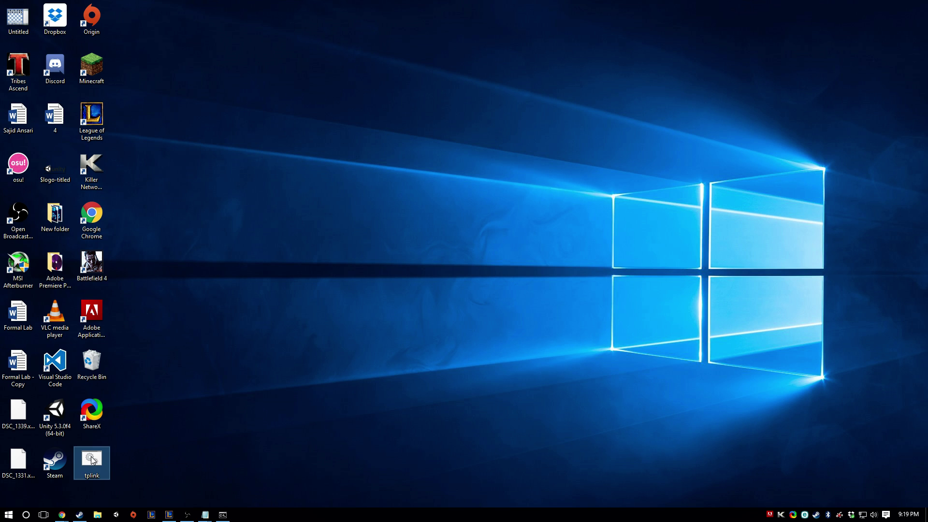
right_click(93, 458)
left_click(108, 450)
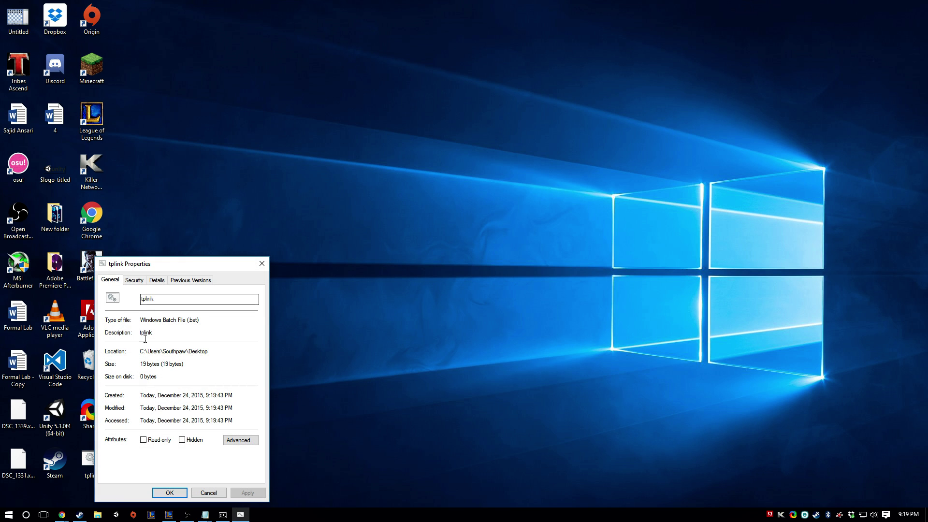
left_click_drag(198, 319, 131, 323)
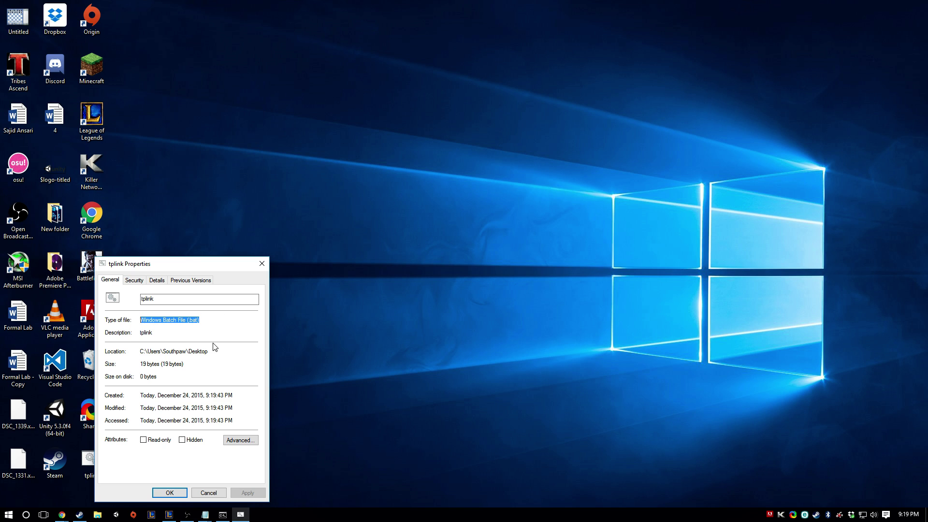
left_click(261, 263)
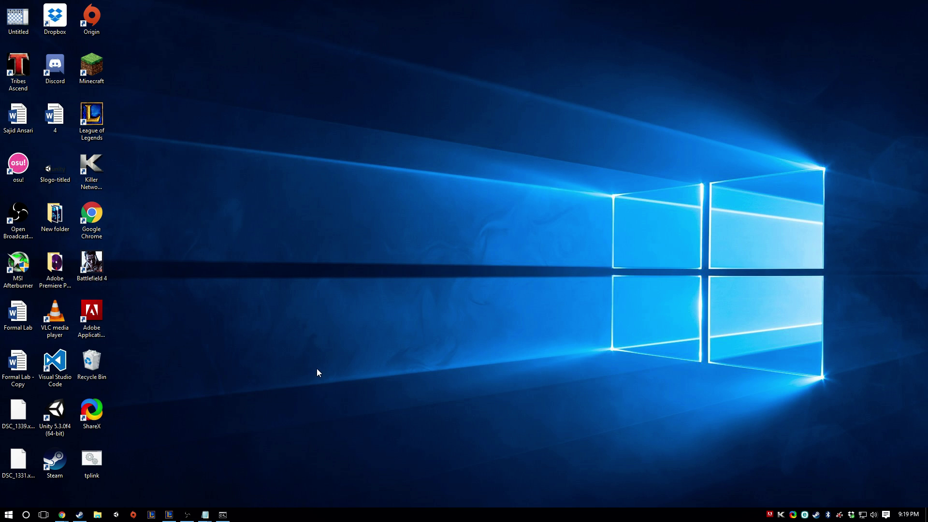
Launch Task Scheduler from a Start search for 'task'
key("super")
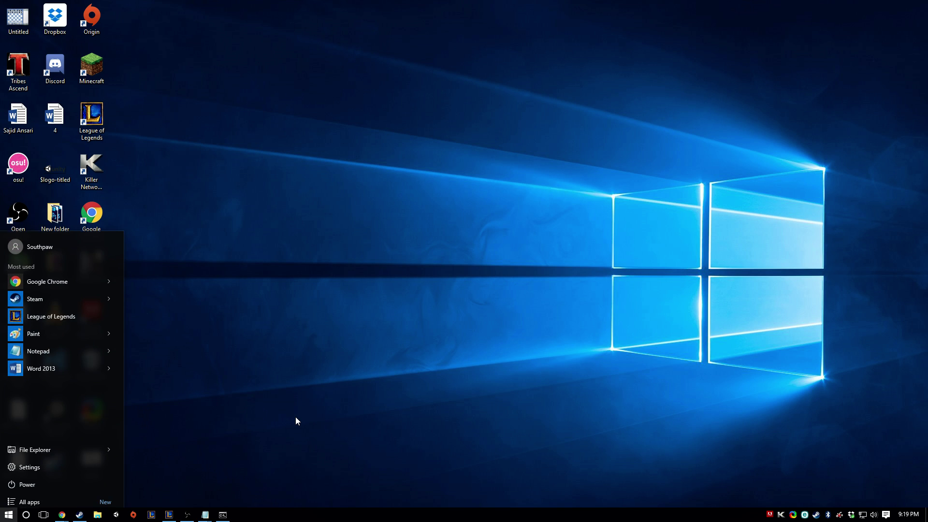
type("task")
key("Down")
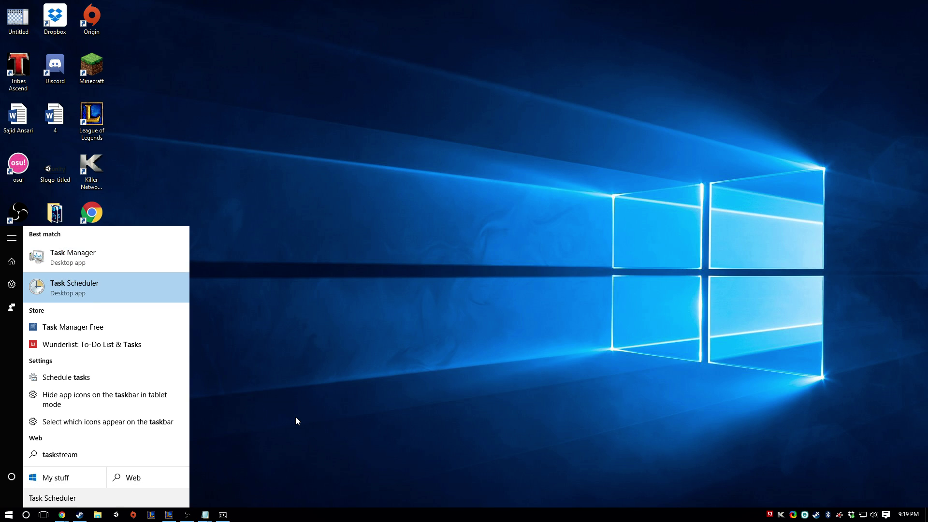
key("Return")
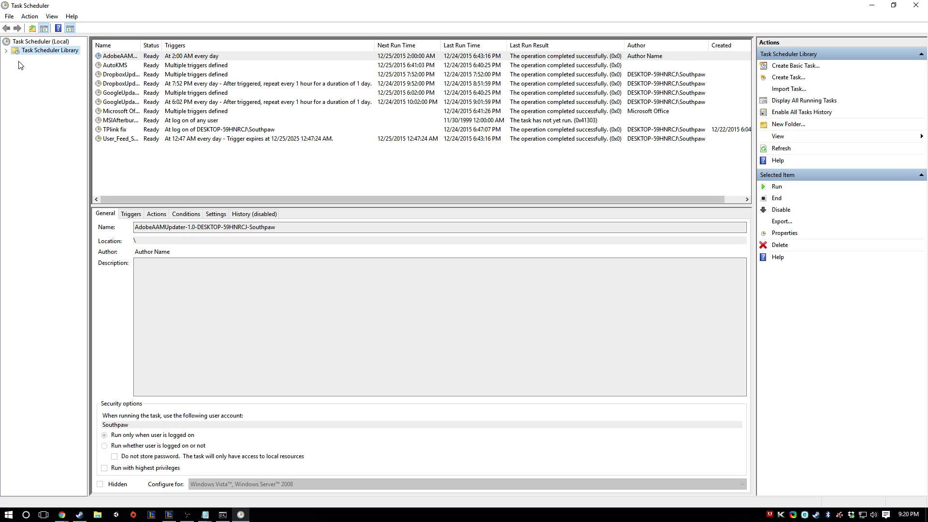
Create a basic task named tplink triggered when the user logs on, starting a program
left_click(28, 17)
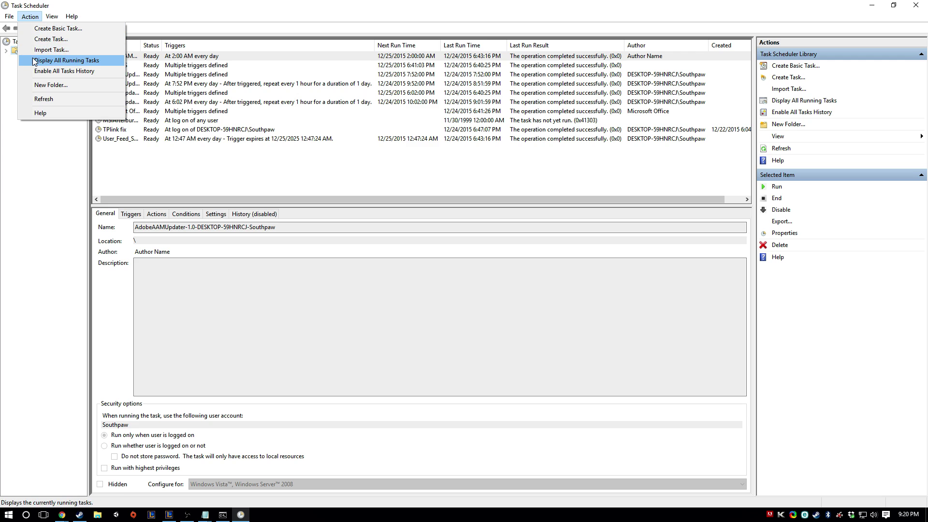
left_click(53, 29)
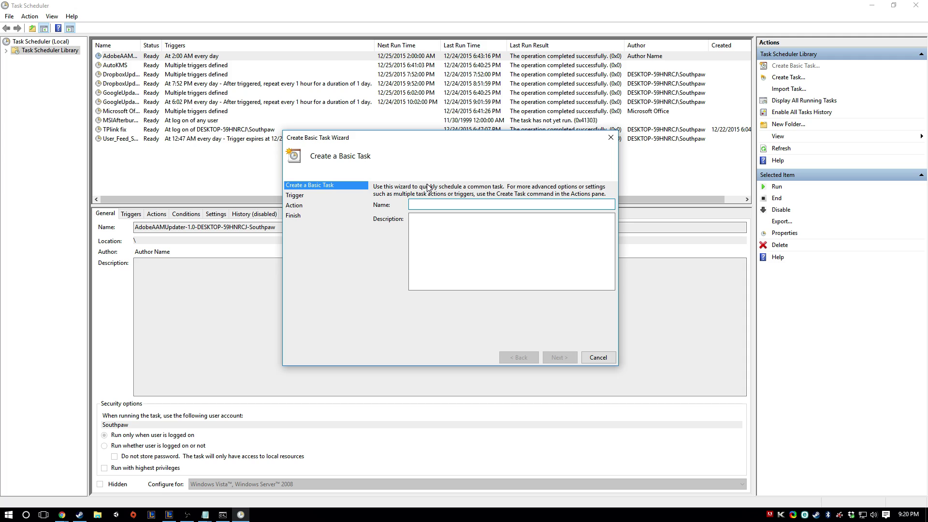
type("tplink")
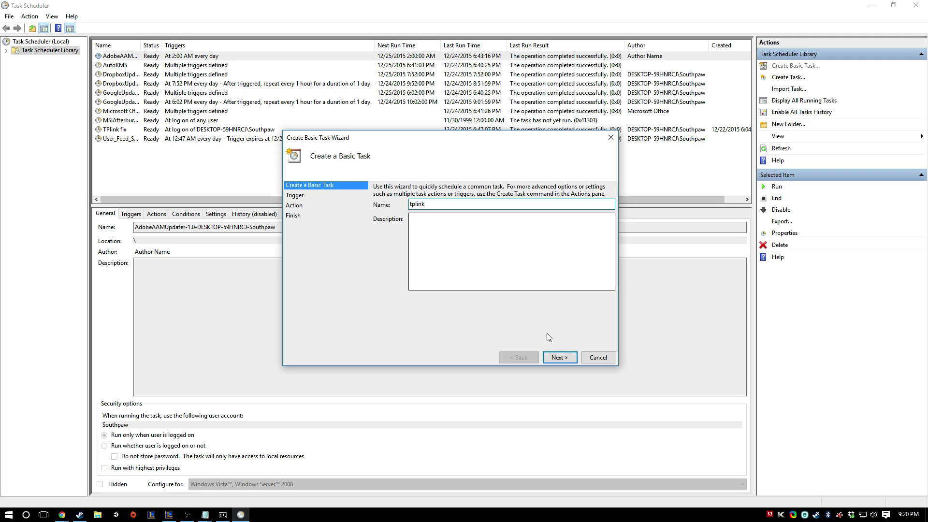
left_click(559, 357)
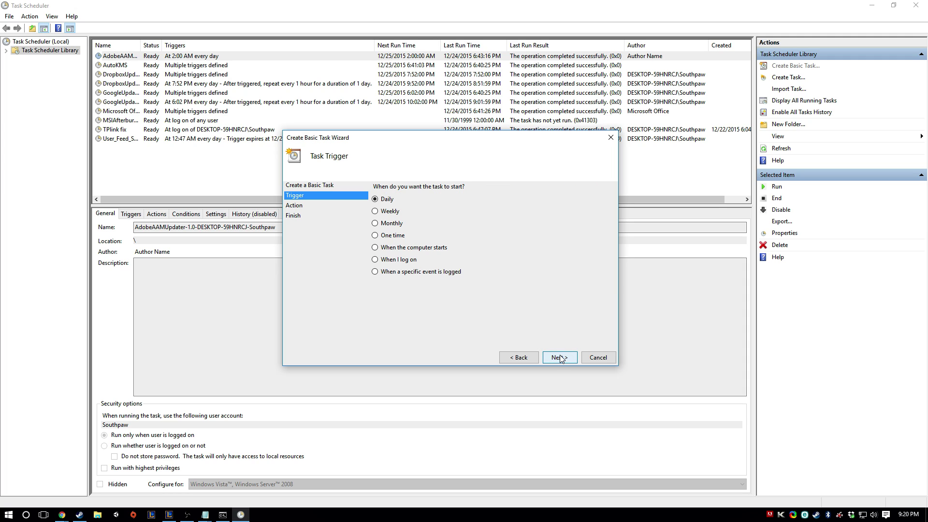
left_click(375, 260)
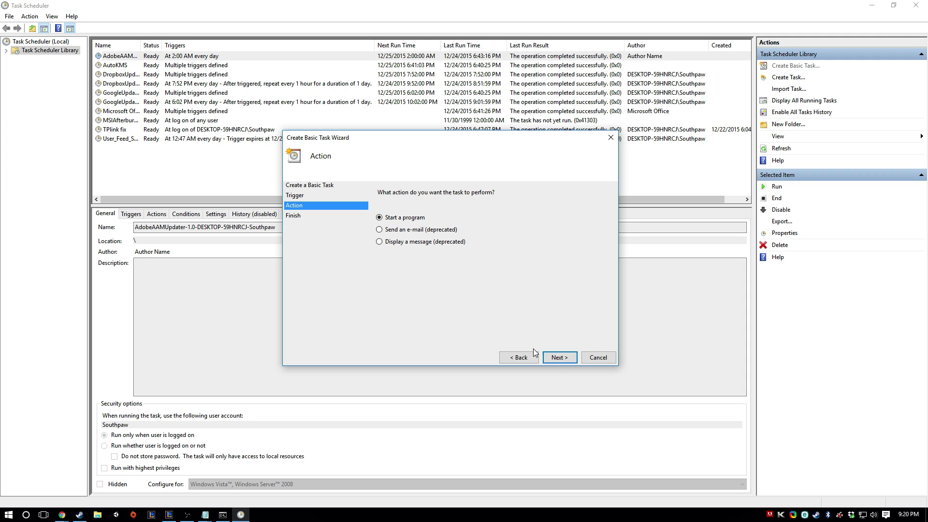
left_click(559, 357)
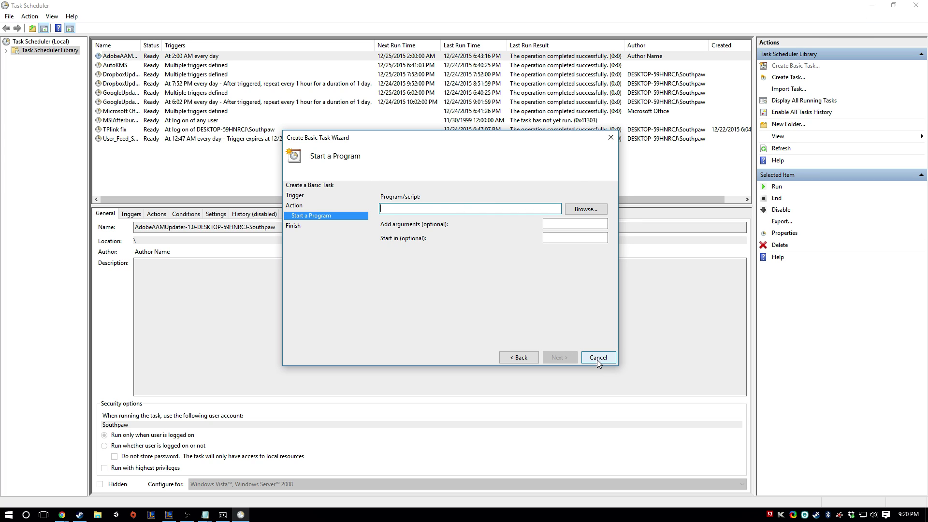
Choose Desktop\tplink.bat as the program to run and finish the wizard
left_click(580, 212)
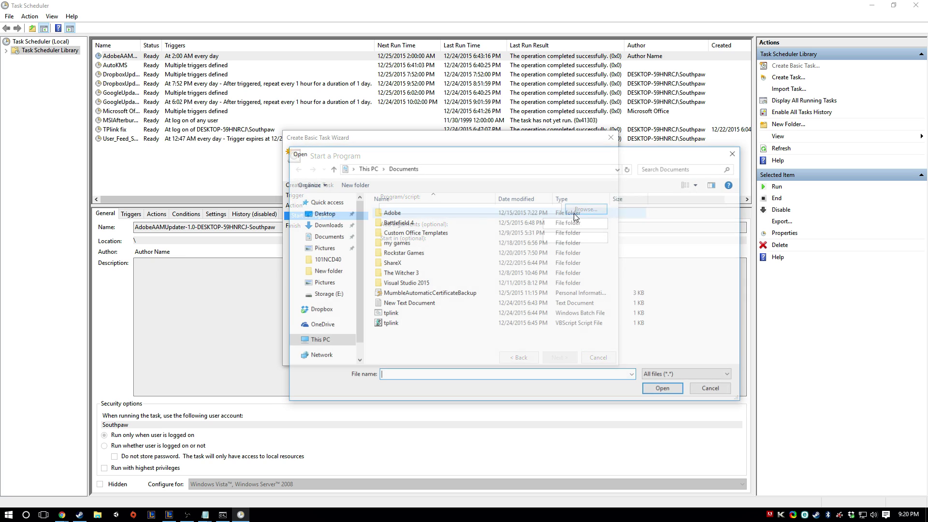
left_click(323, 213)
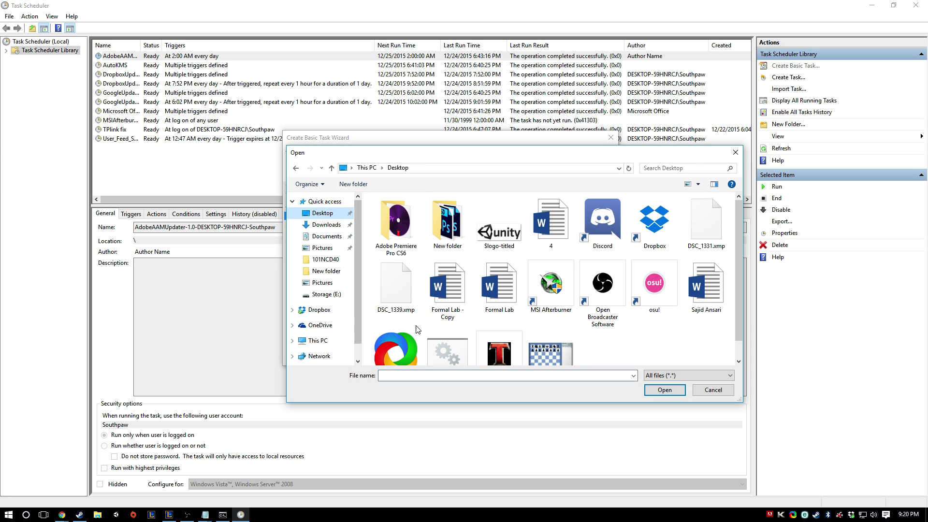
scroll(598, 349, "down", 1)
double_click(462, 341)
left_click(560, 358)
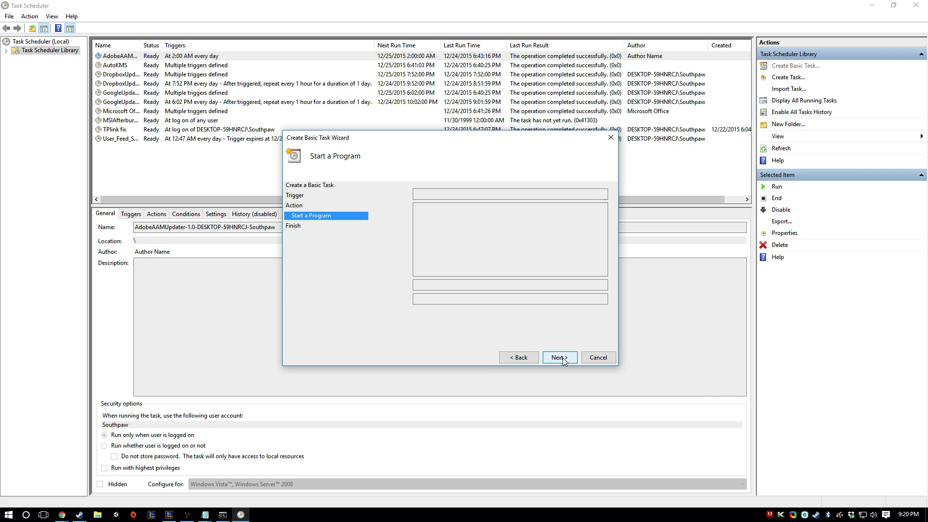
left_click(554, 358)
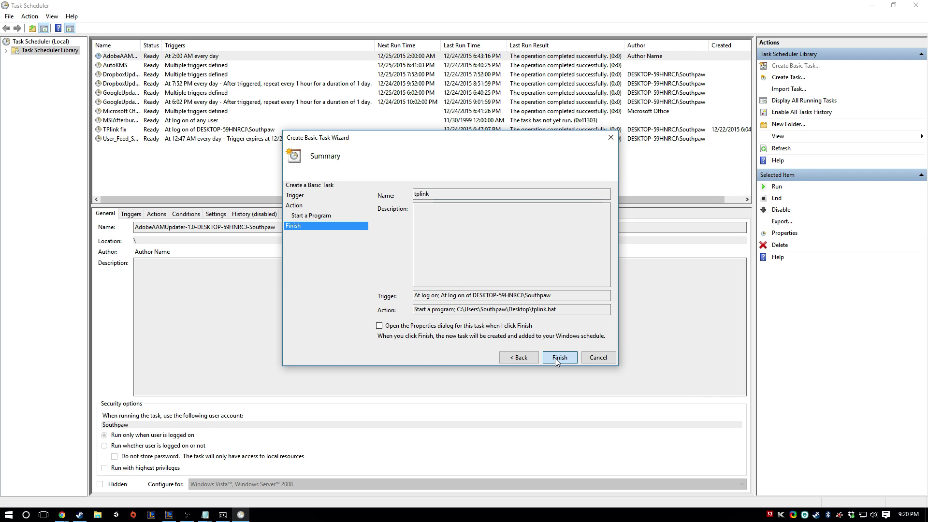
Test-run the tplink task and watch its console ping 192.168.1.1
right_click(110, 129)
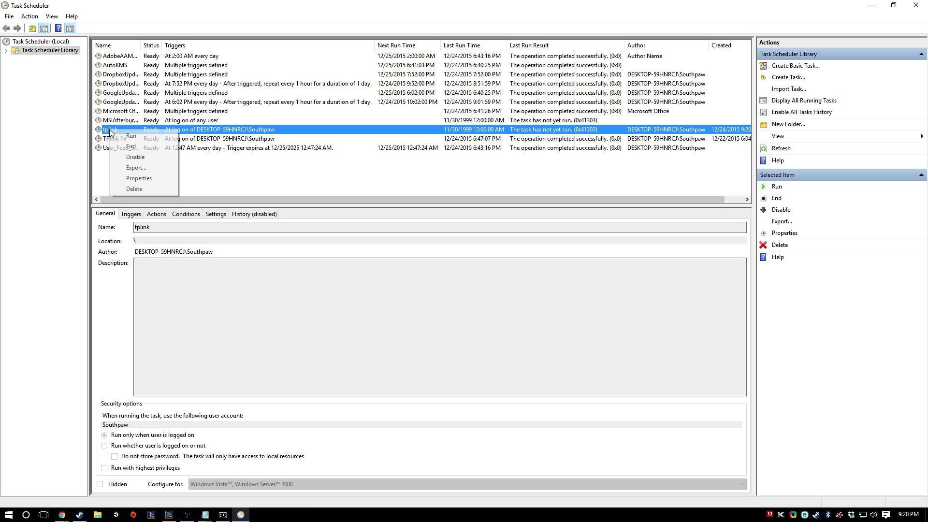
left_click(118, 137)
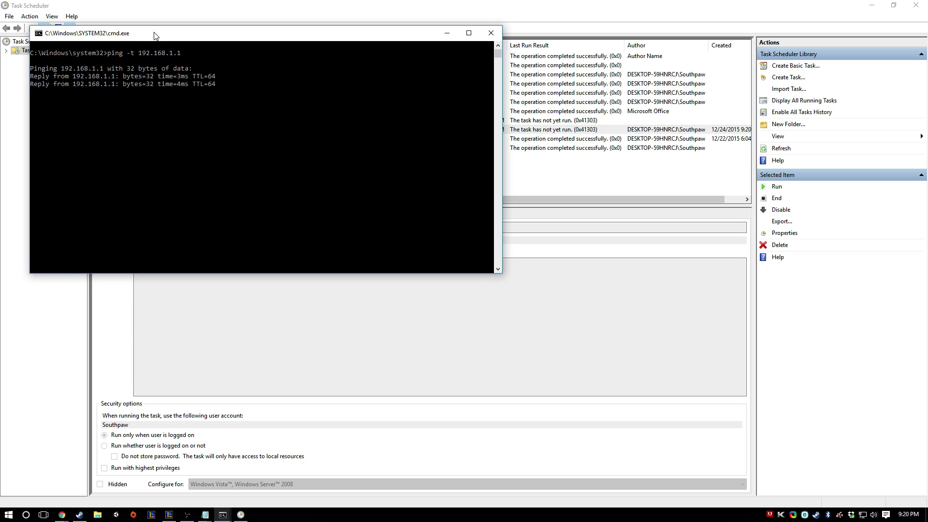
left_click_drag(158, 38, 343, 83)
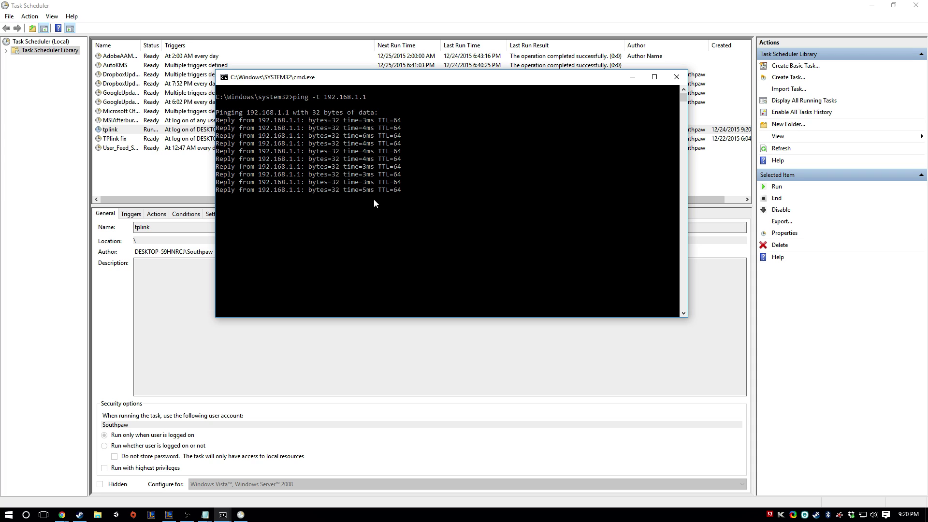
left_click(863, 515)
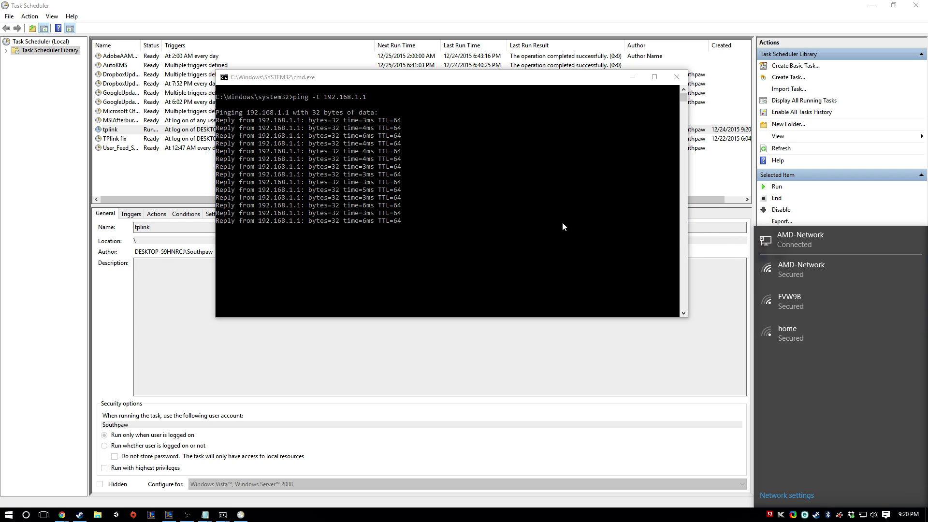
left_click(562, 223)
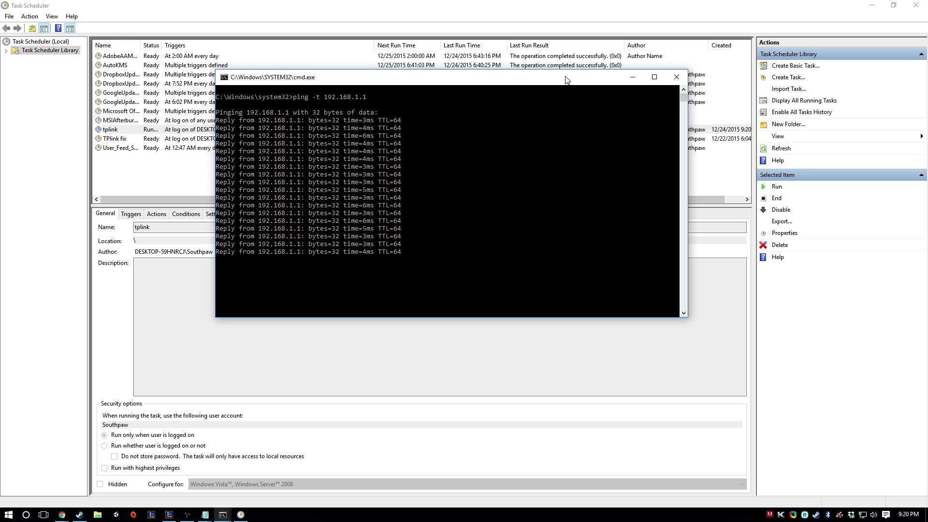
left_click_drag(567, 82, 535, 141)
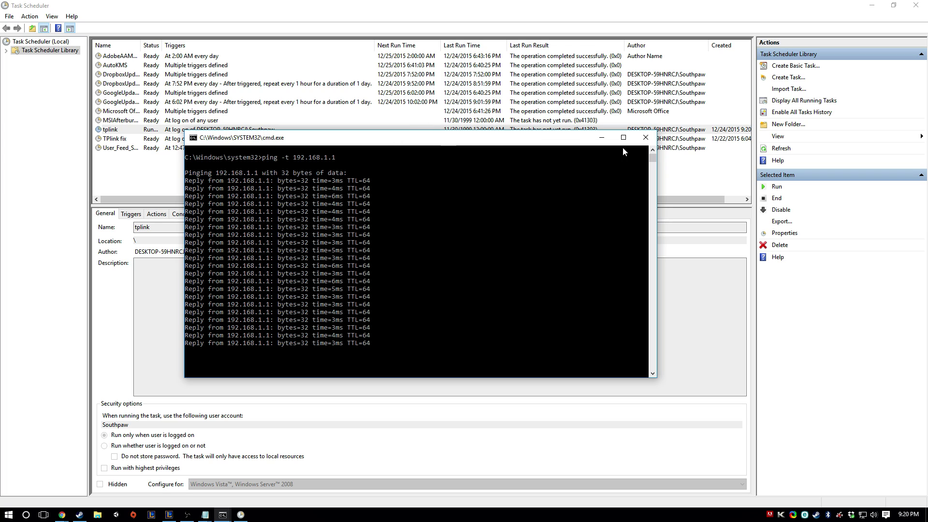
Close the ping console, end all running instances of the task, and close Task Scheduler
left_click(646, 138)
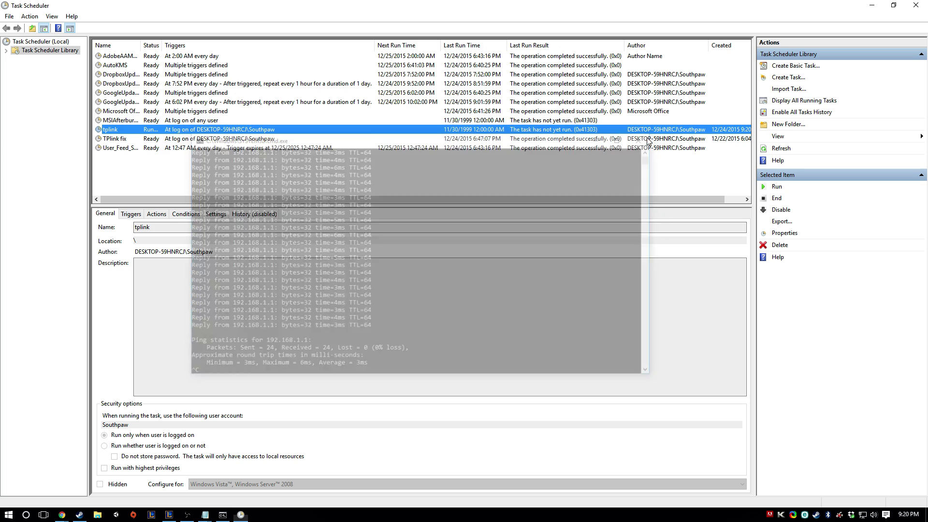
left_click(776, 198)
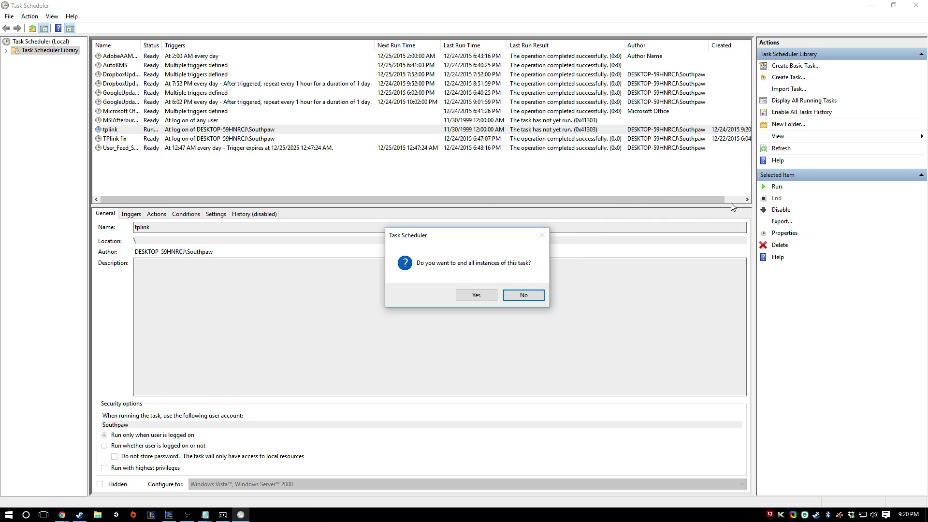
left_click(475, 294)
left_click(923, 6)
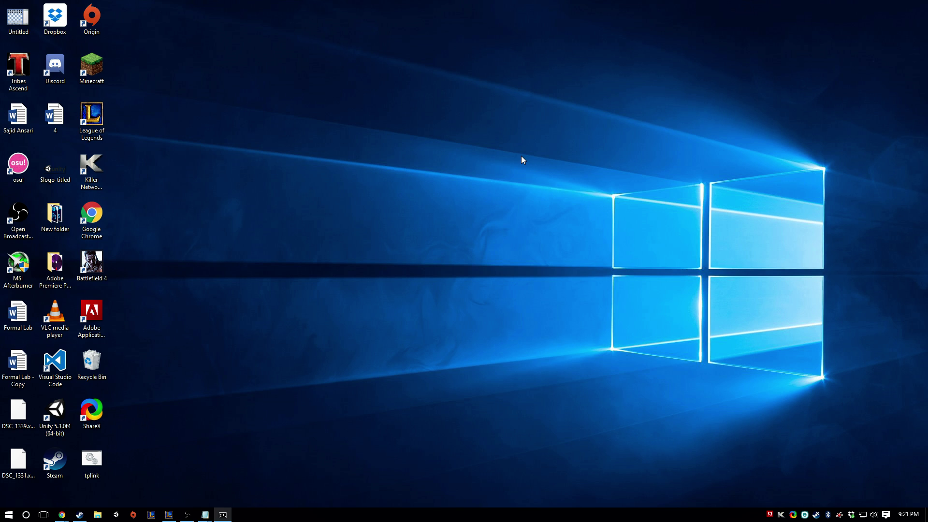
Create a new Text Document on the desktop named tplink and open it in Notepad
right_click(182, 369)
mouse_move(212, 467)
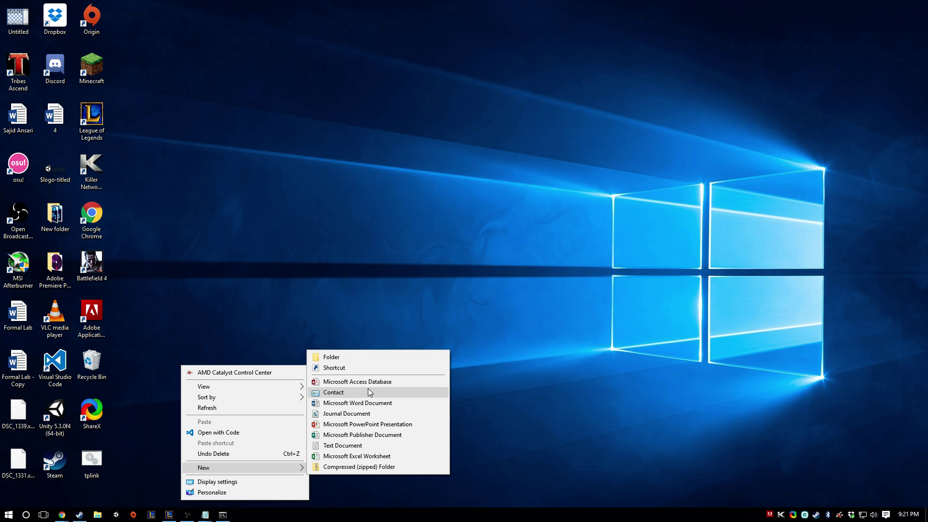
left_click(364, 445)
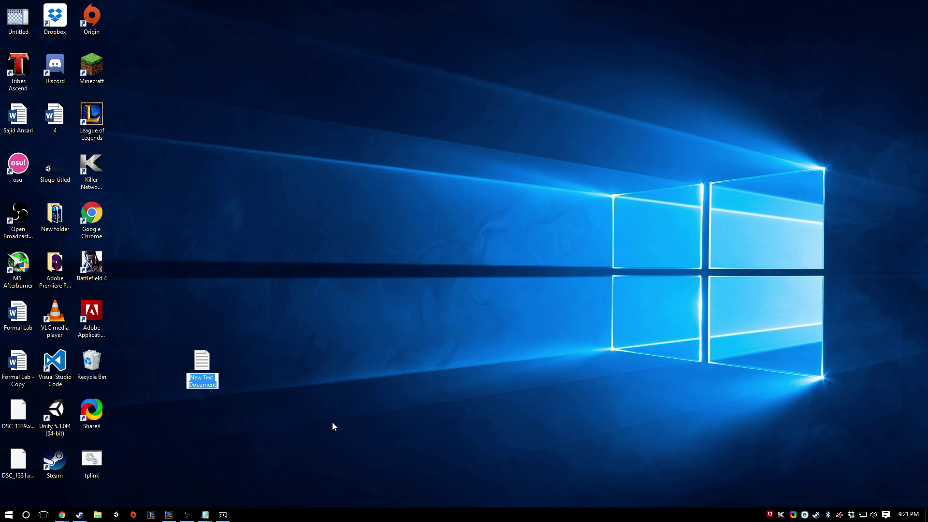
type("tplink")
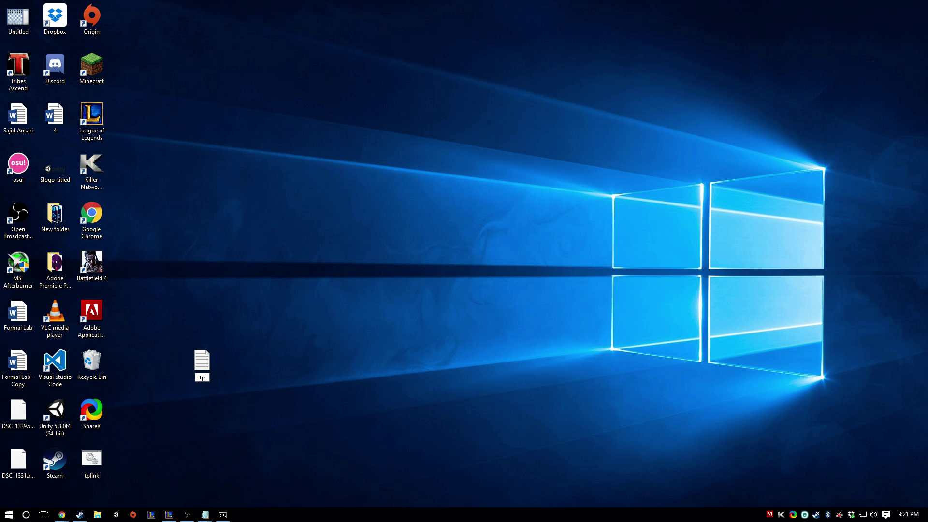
key("Return")
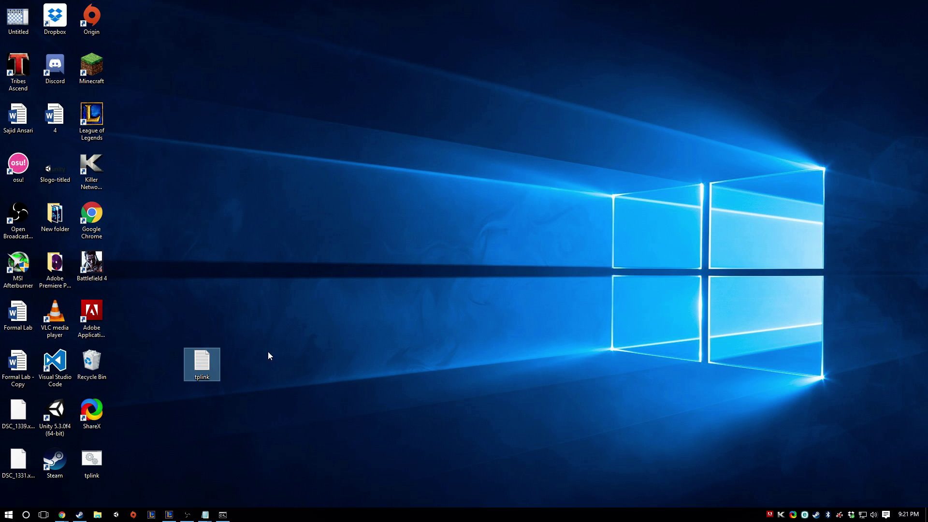
double_click(198, 370)
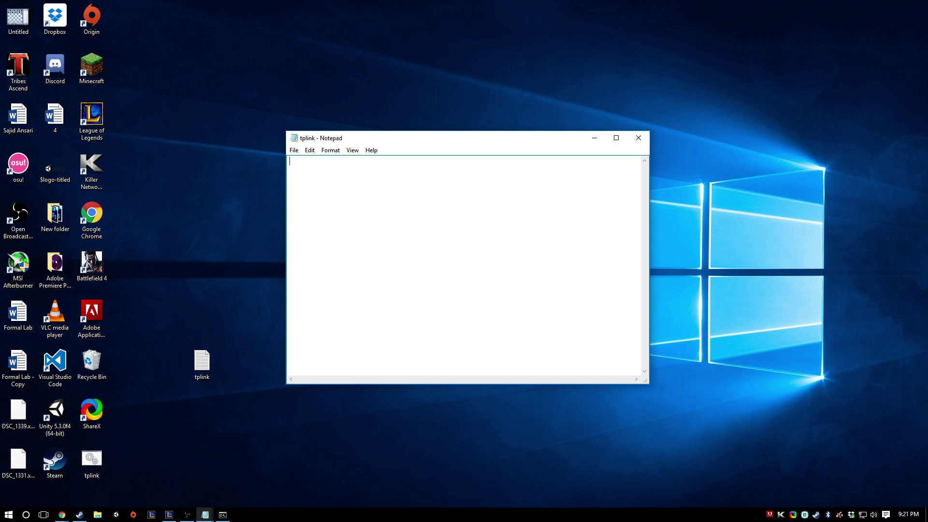
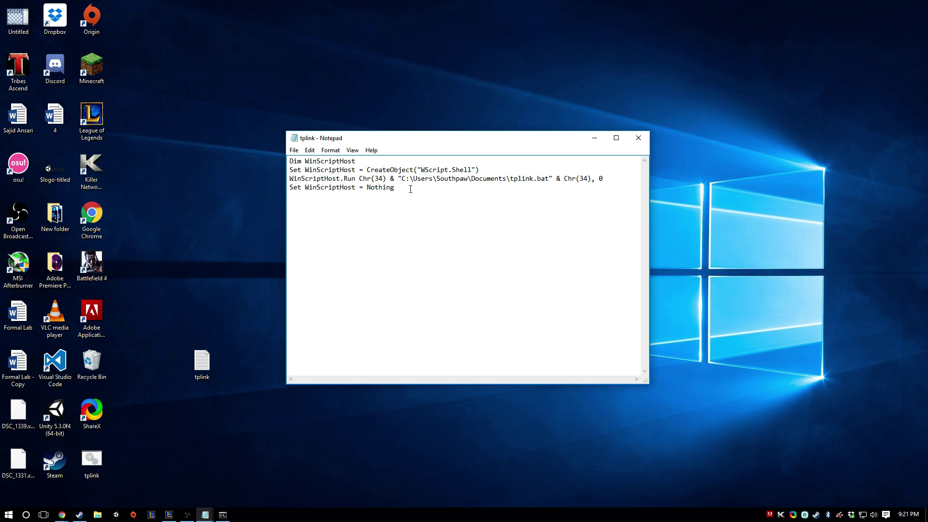
Check the command prompt output, then select and deselect the batch file path in line 3 of the script
left_click(222, 515)
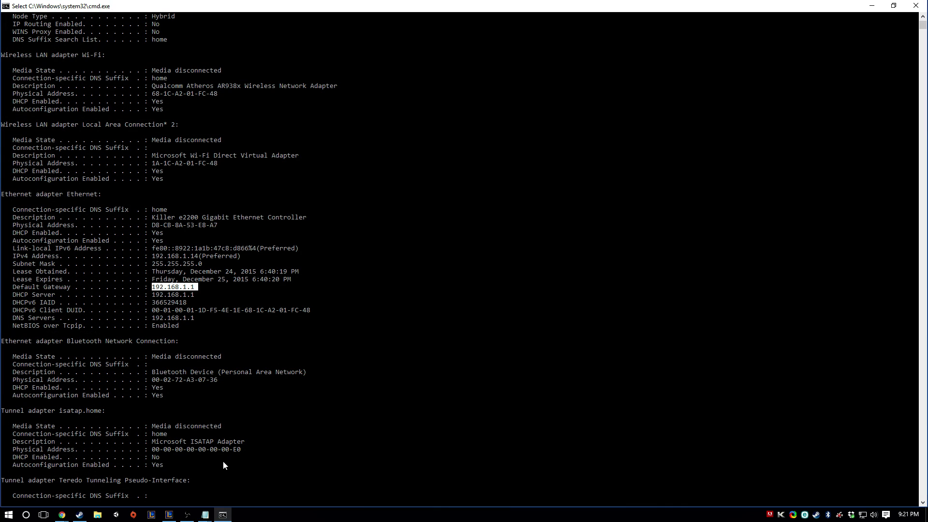
left_click(871, 6)
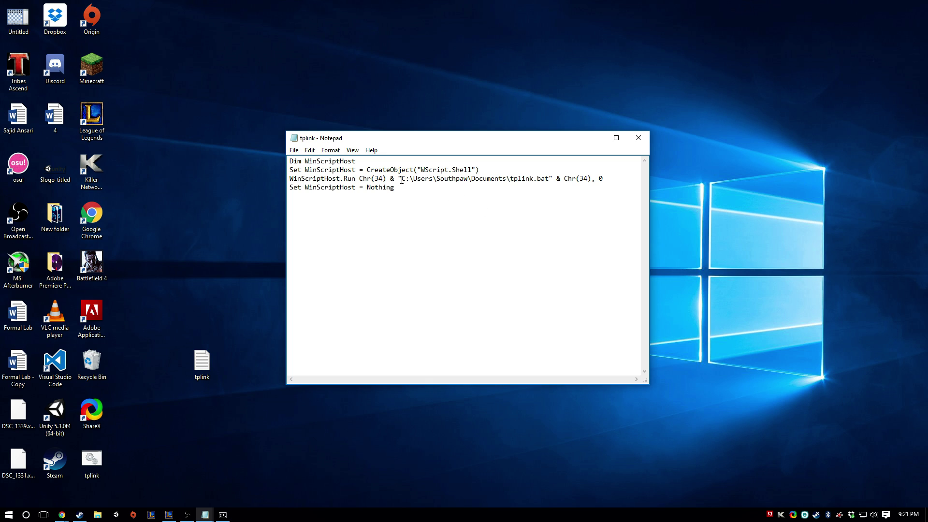
left_click_drag(402, 180, 551, 179)
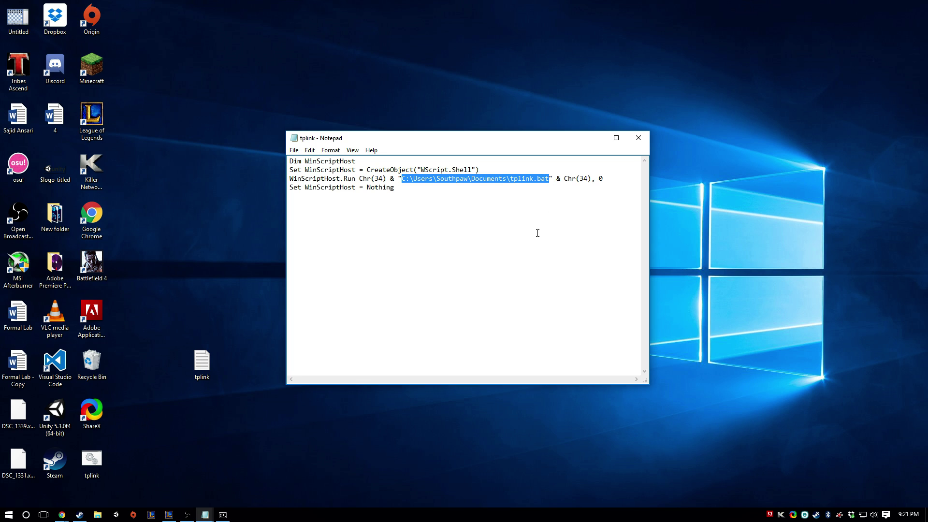
left_click(537, 233)
Copy tplink.bat's Desktop location from Properties over the Documents path in line 3, then close Notepad
right_click(90, 462)
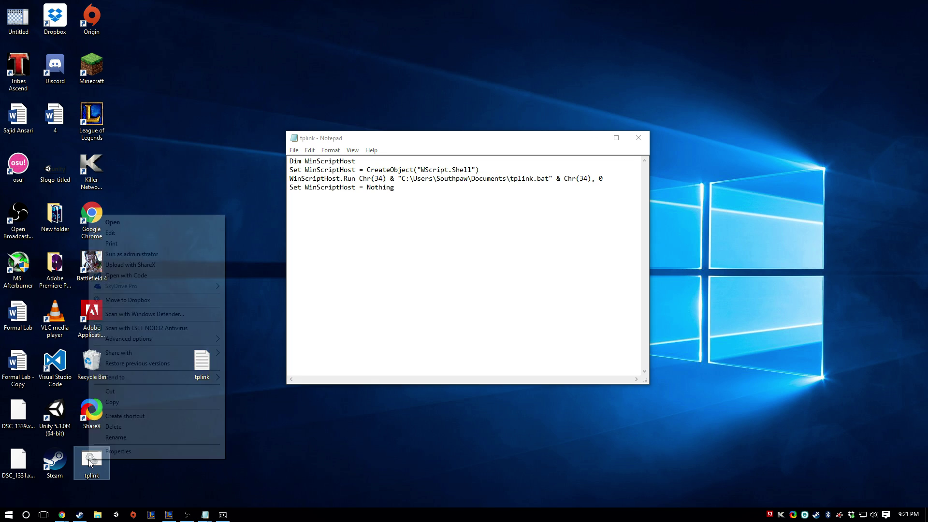
left_click(138, 451)
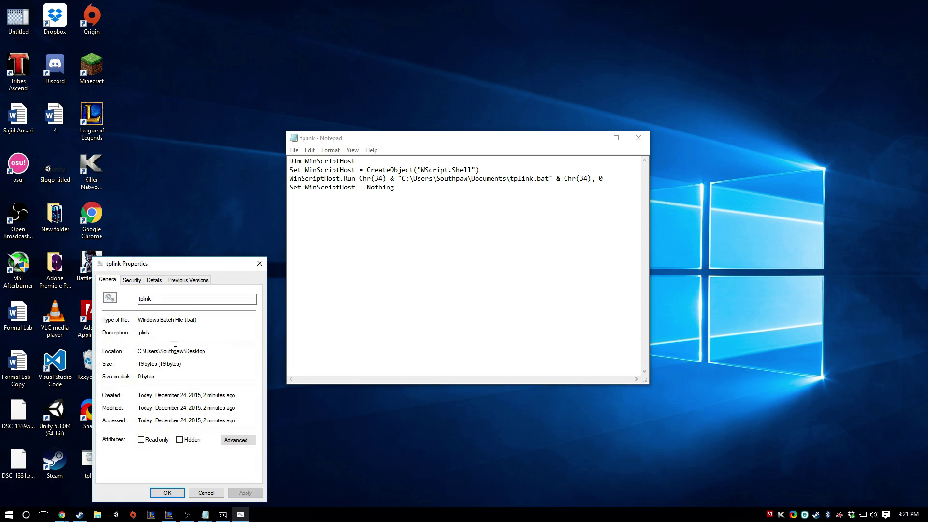
left_click_drag(139, 351, 230, 350)
key("ctrl+c")
left_click(470, 187)
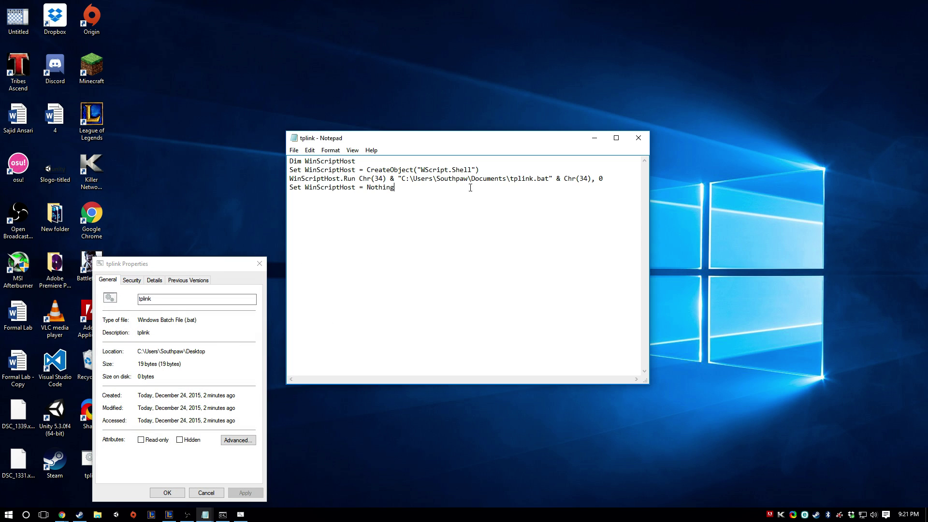
left_click_drag(417, 180, 508, 180)
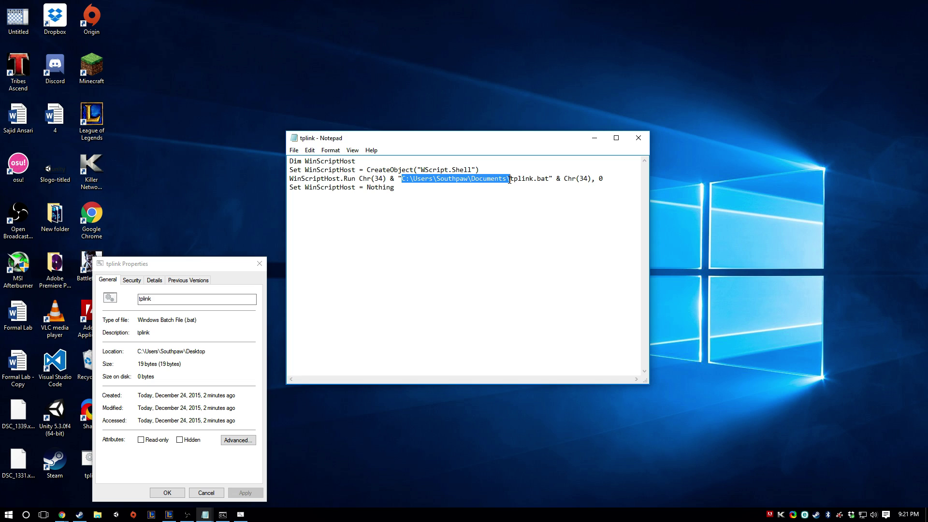
key("ctrl+v")
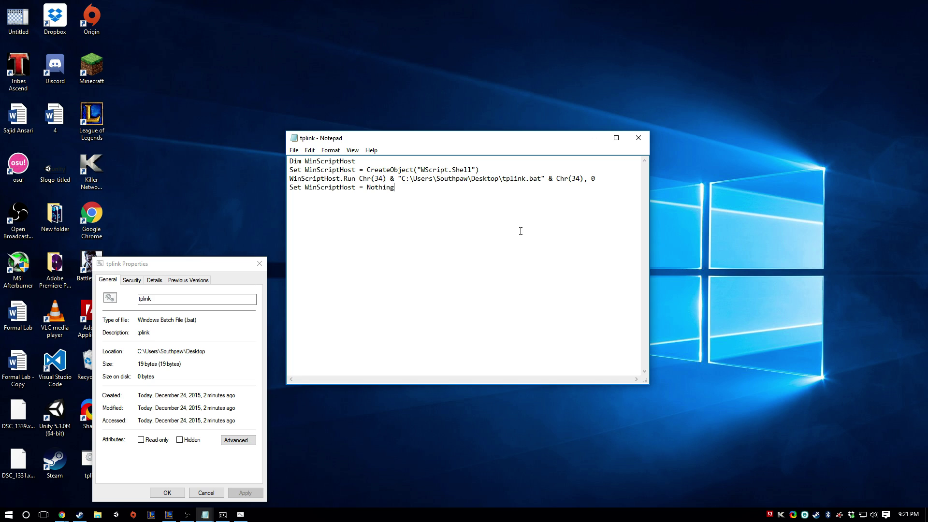
left_click(638, 137)
Close the batch file's Properties and launch Task Scheduler from the Start search
left_click(259, 263)
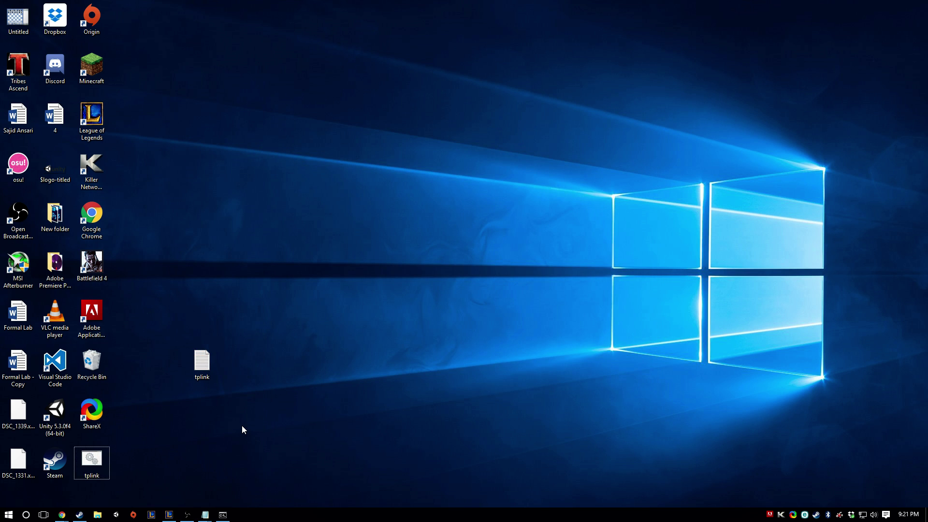
key("super")
type("task")
key("Return")
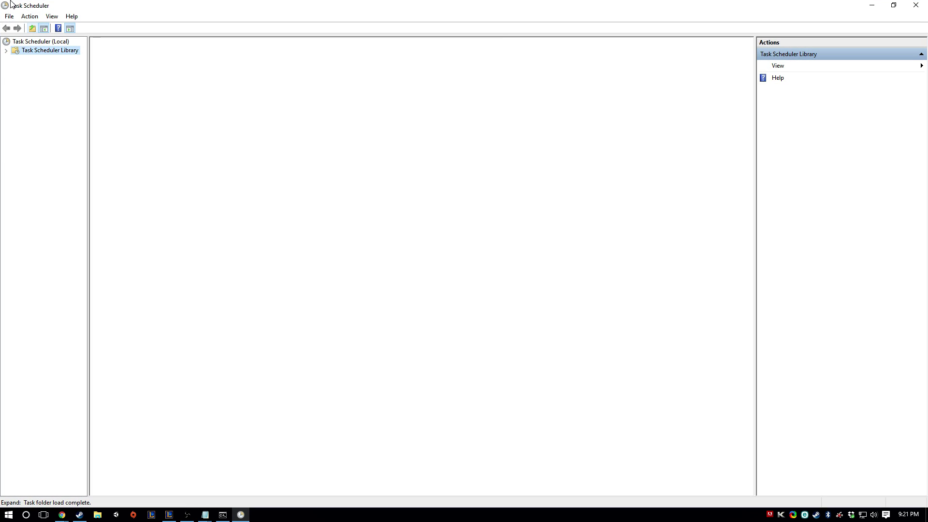
Create a basic task named tplink that starts a program at logon, and browse for the program
left_click(30, 17)
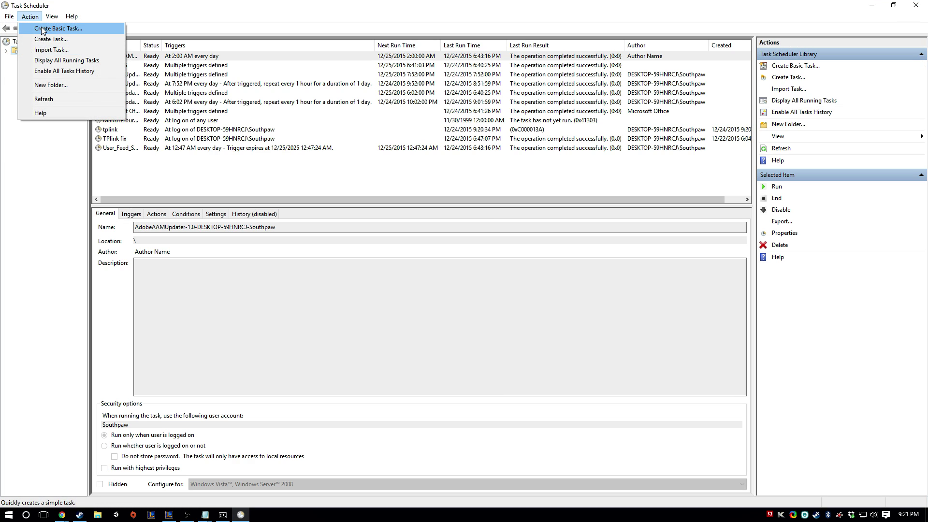
left_click(53, 28)
type("t")
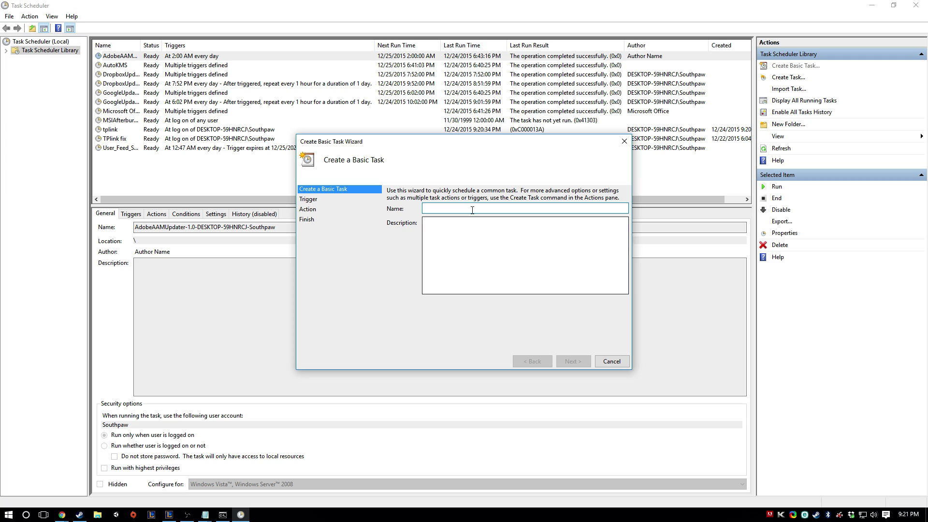
type("plink")
key("Return")
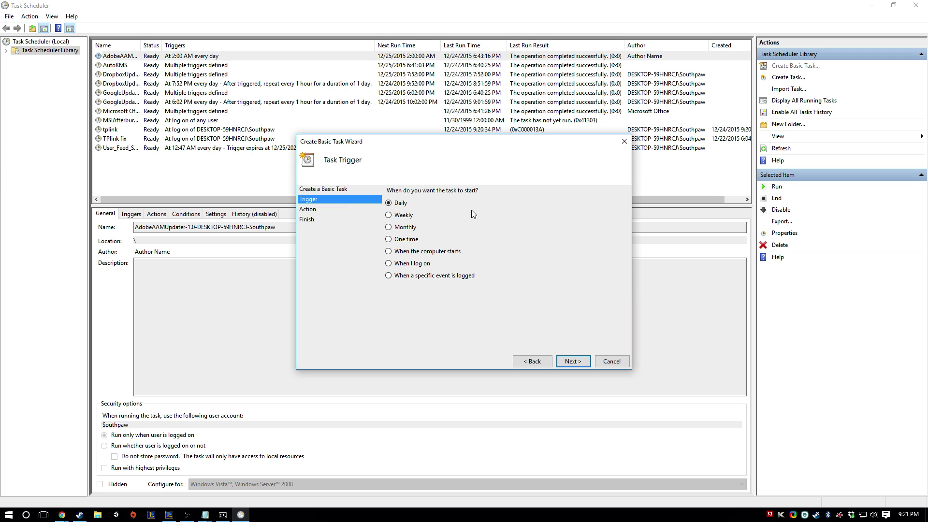
left_click(411, 263)
left_click(574, 362)
left_click(573, 361)
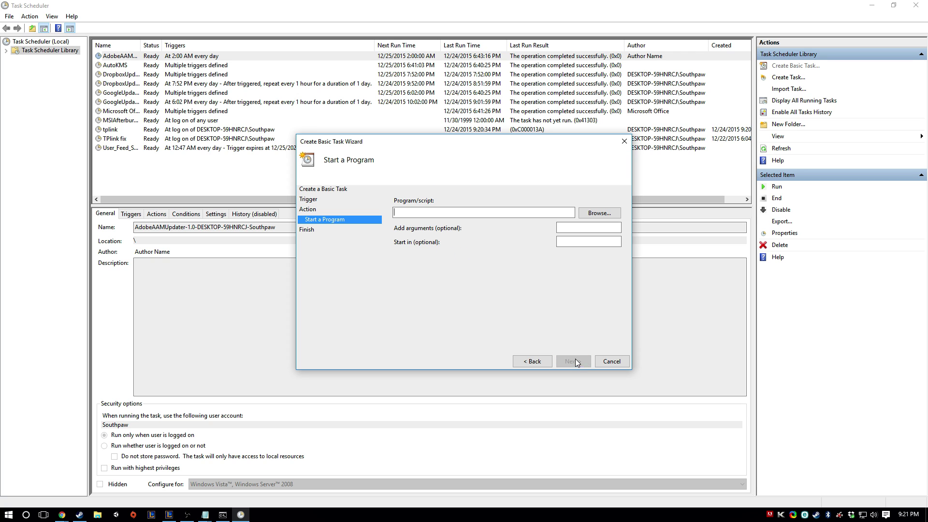
left_click(587, 211)
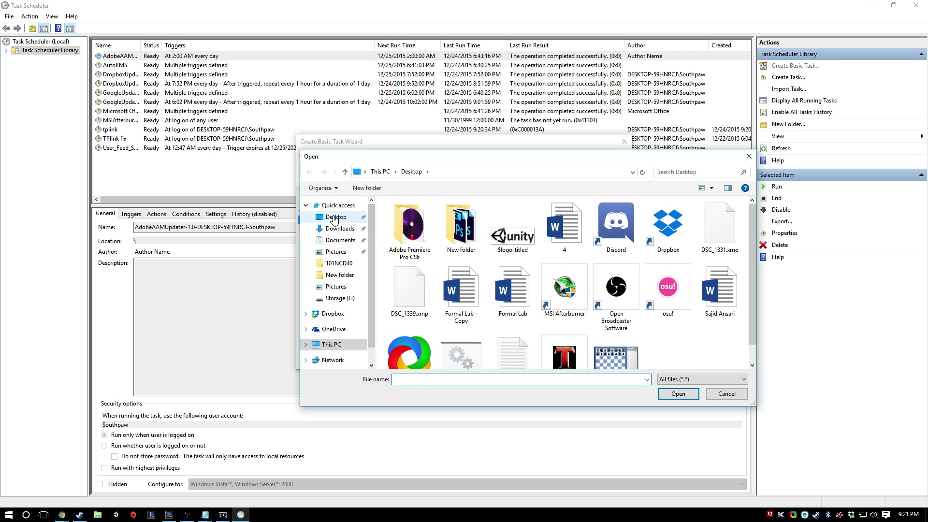
Cancel the Open dialog without choosing a program file
scroll(517, 295, "down", 1)
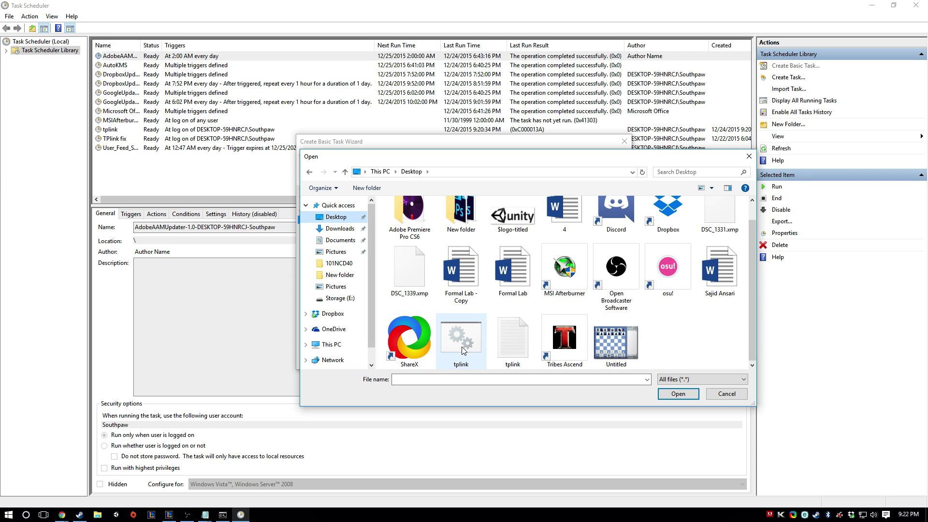
left_click(710, 396)
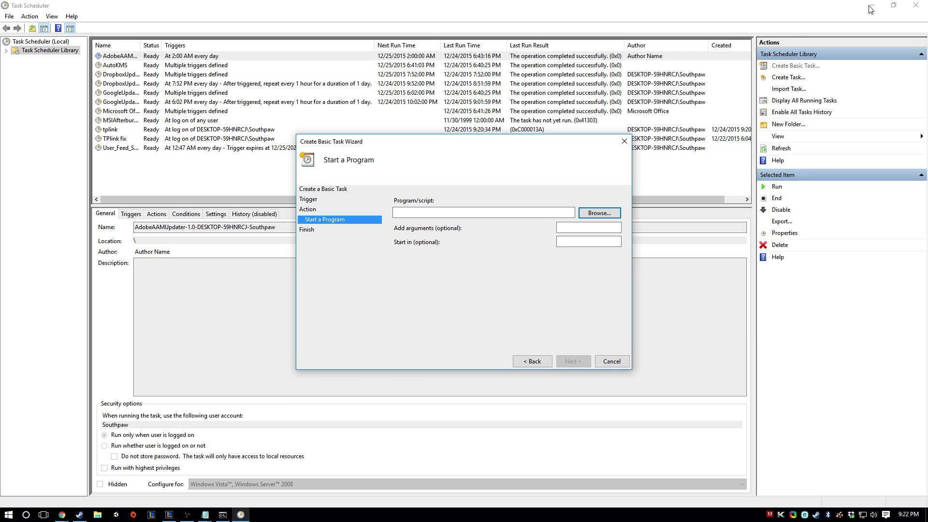
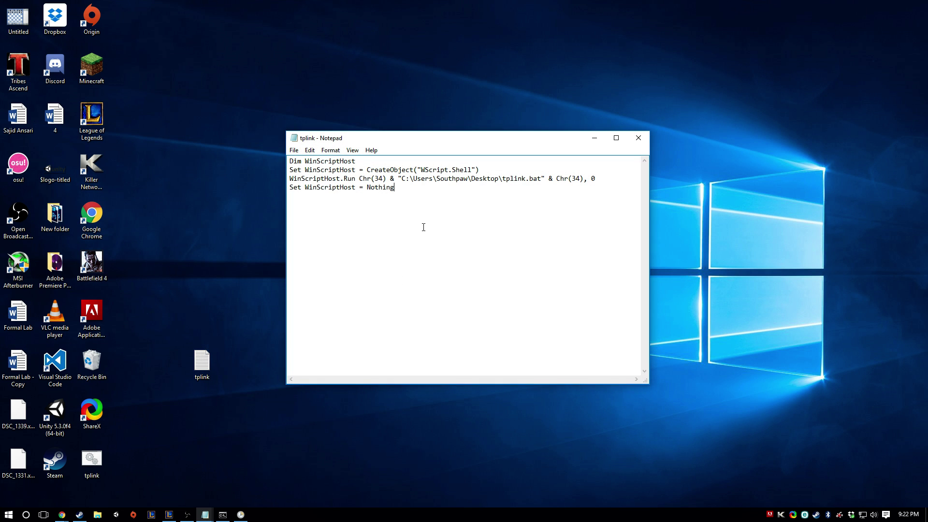
Save the Notepad script to the Desktop as tplink.vbs using the All Files type
left_click(295, 150)
left_click(311, 193)
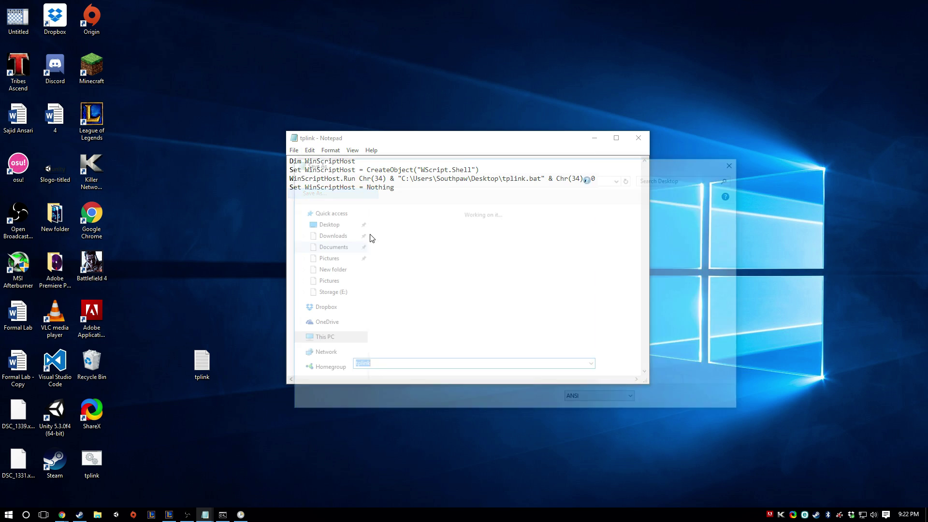
left_click(389, 379)
left_click(387, 392)
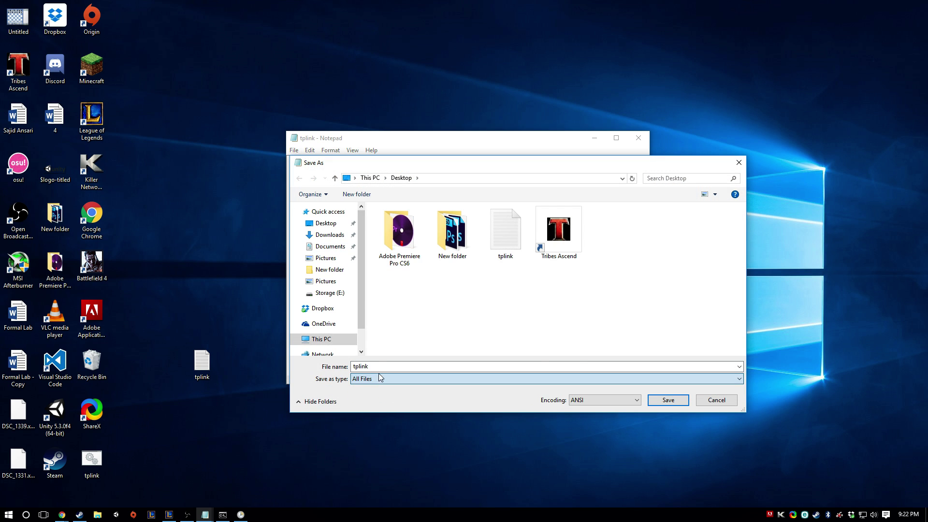
left_click(380, 367)
type(".vbs")
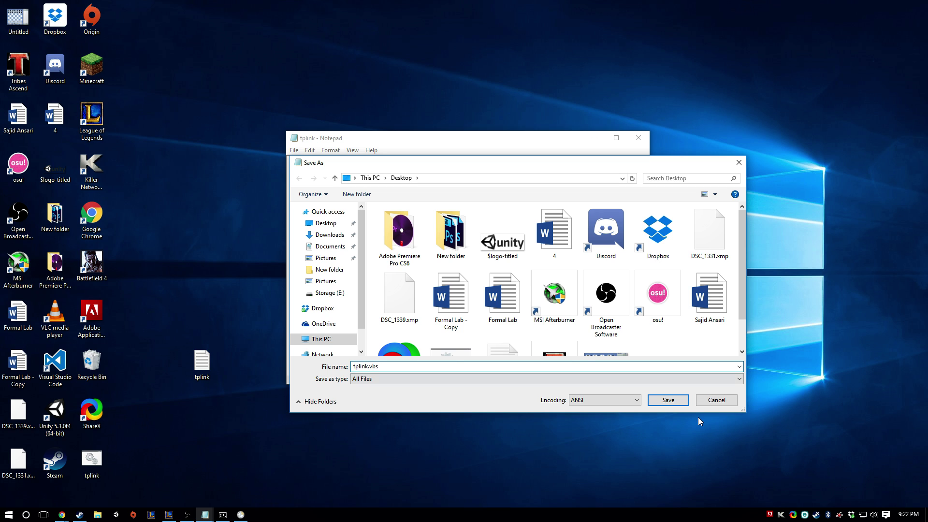
left_click(669, 400)
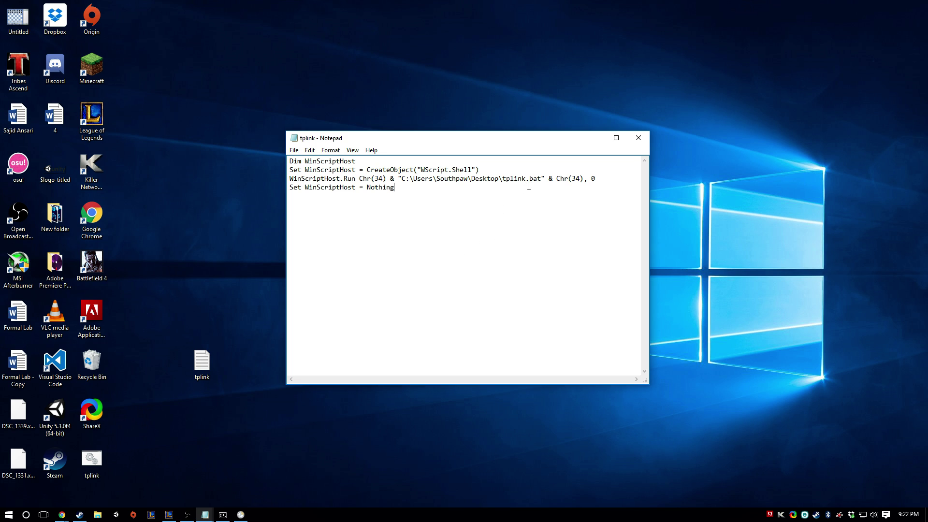
Close Notepad, confirm in Properties that tplink is a VBScript Script File, and launch Task Scheduler
left_click_drag(413, 139, 422, 153)
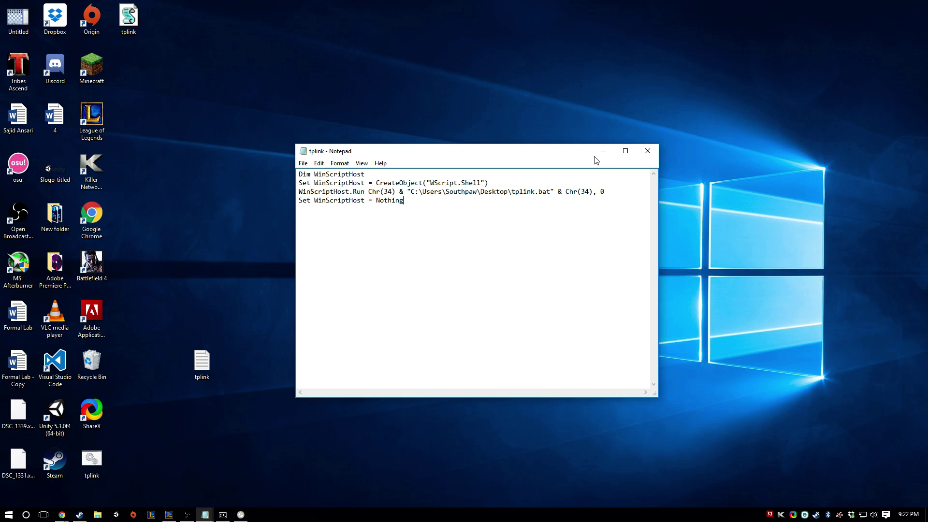
left_click(647, 150)
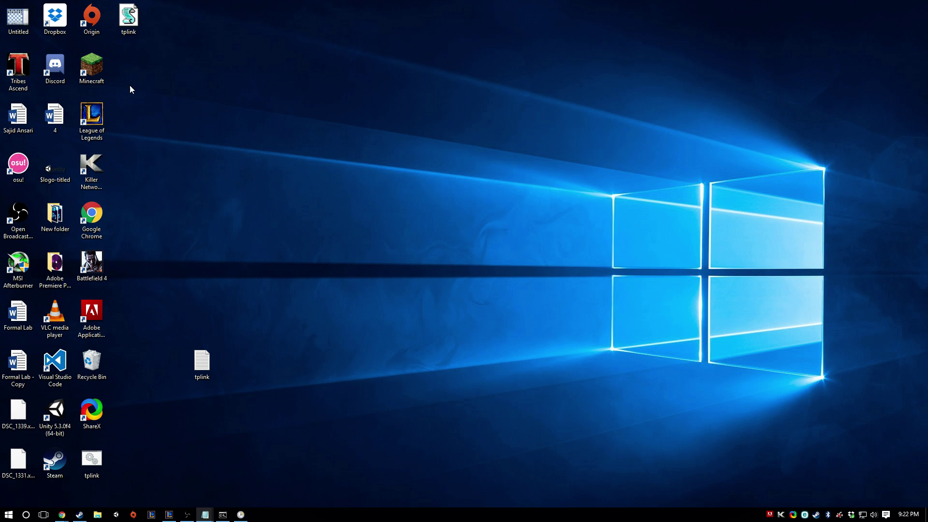
right_click(133, 20)
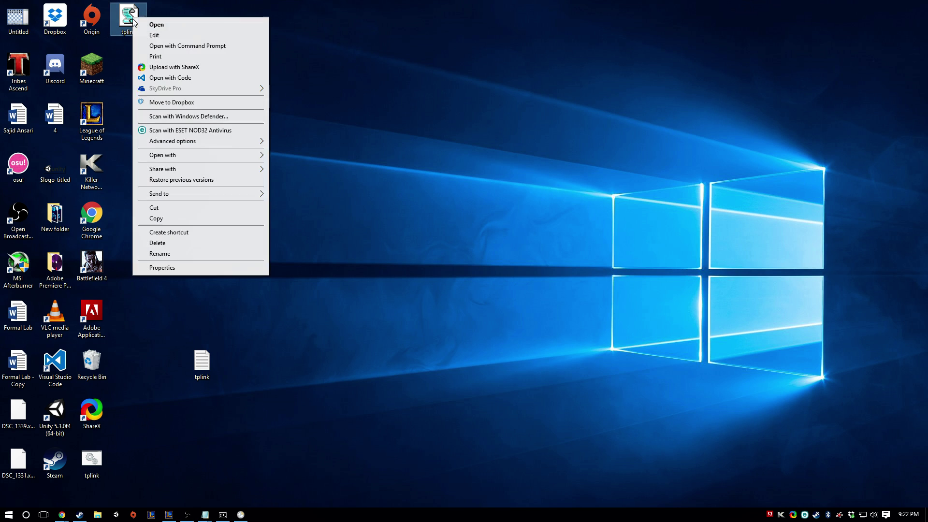
left_click(193, 266)
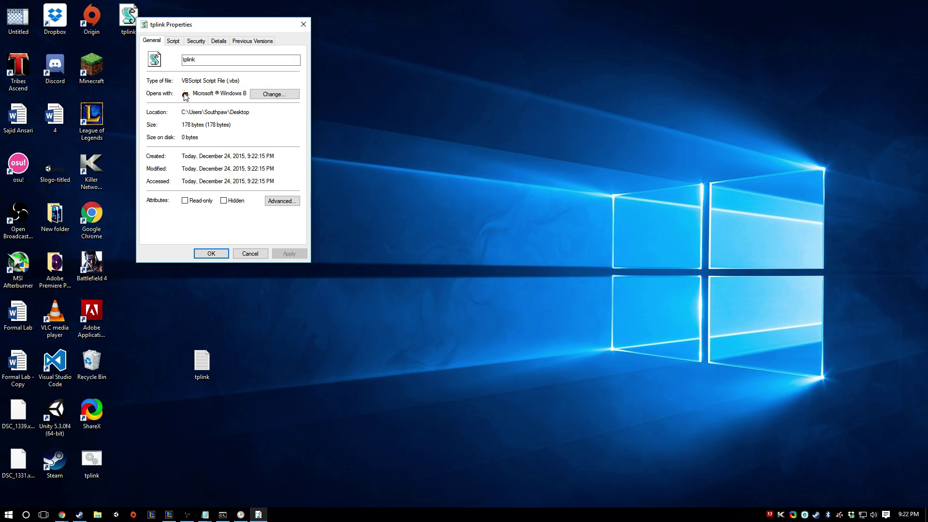
left_click_drag(184, 83, 239, 81)
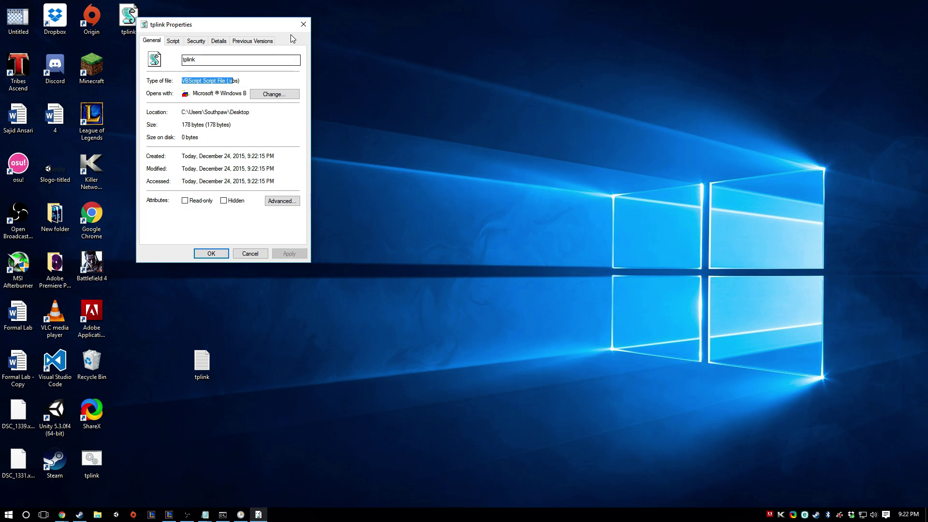
key("Escape")
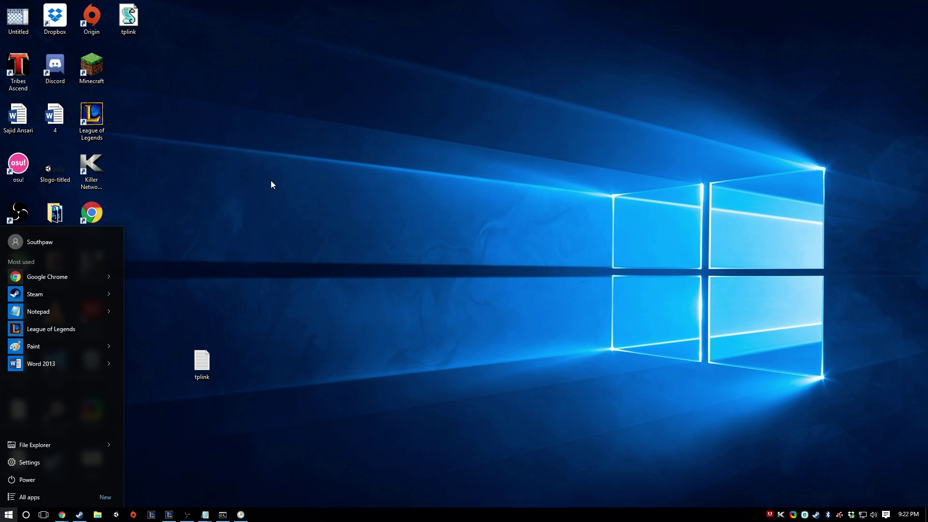
left_click(244, 513)
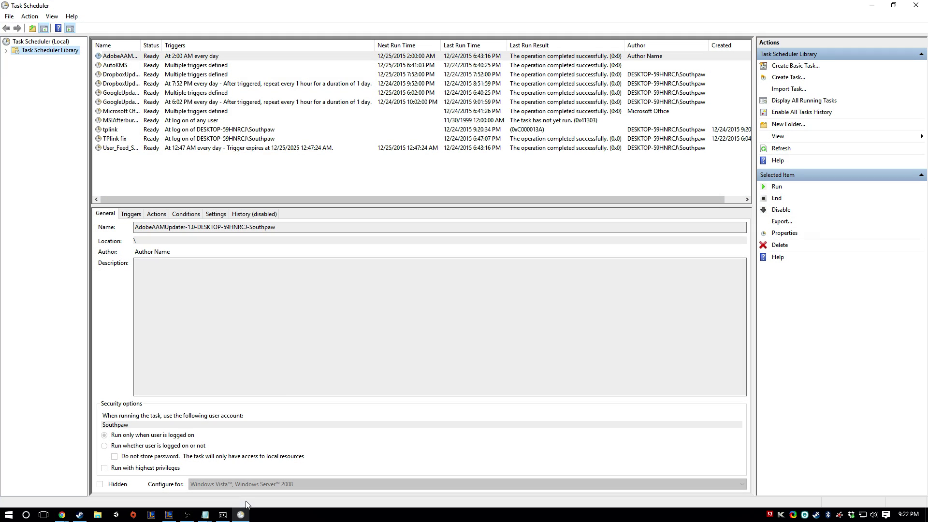
Start a new basic task from the Action menu and enter its name
left_click(29, 16)
left_click(41, 28)
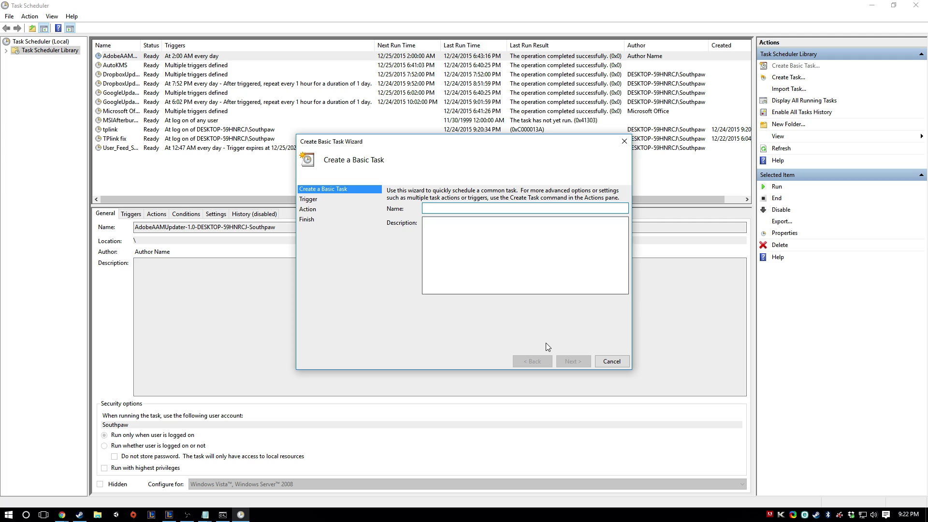
type("tpli")
key("Return")
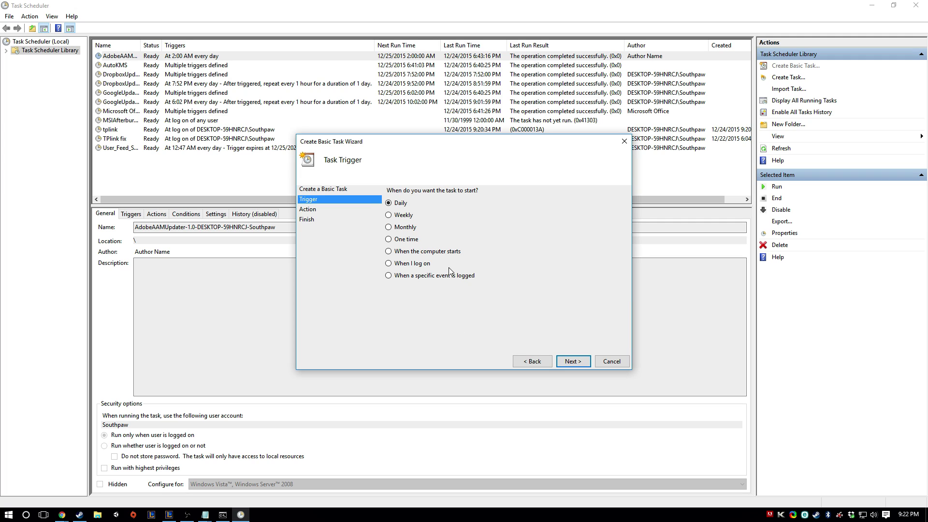
Set the task to start the tplink.vbs program, finish, and dismiss the duplicate-name error
left_click(570, 362)
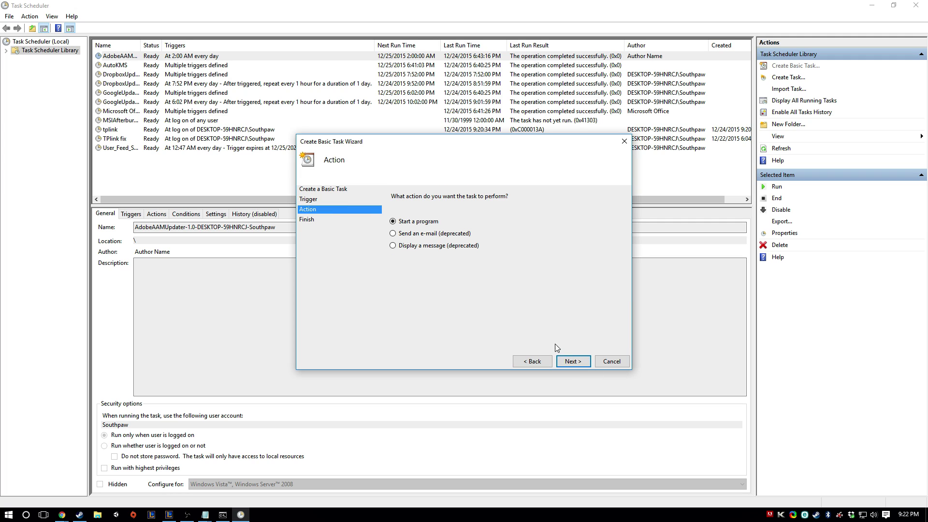
left_click(583, 362)
left_click(599, 211)
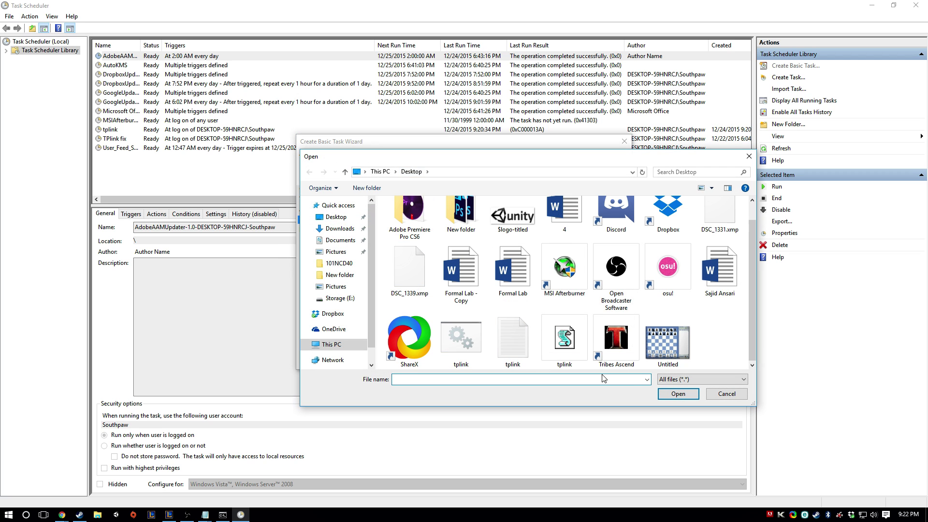
double_click(574, 350)
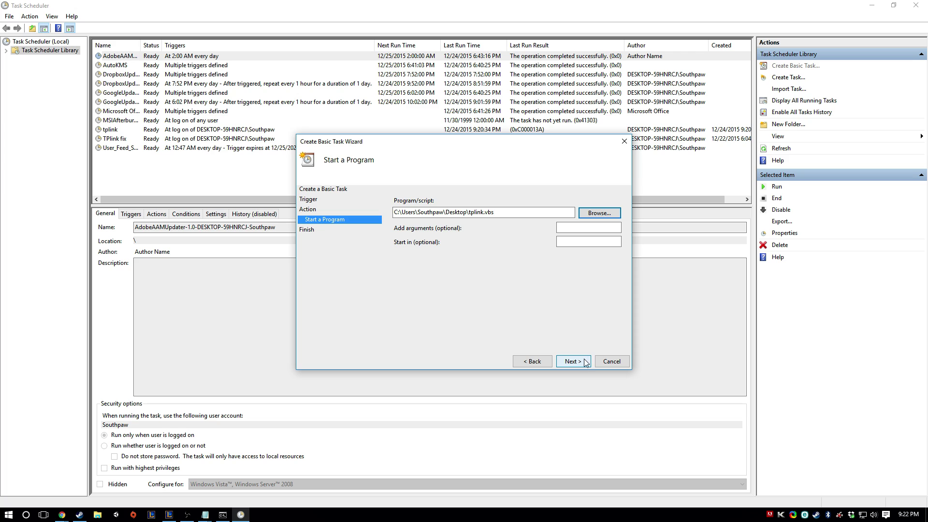
left_click(585, 362)
left_click(582, 361)
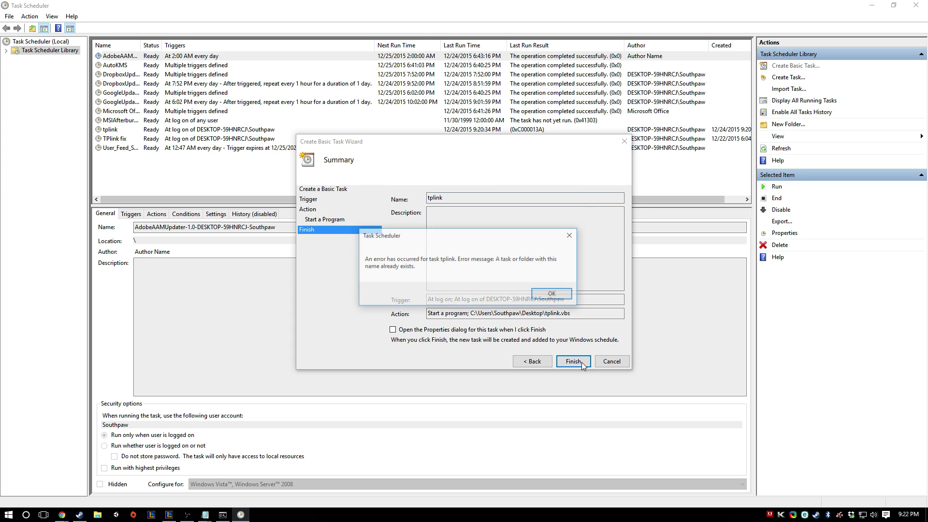
left_click(552, 292)
Cancel the basic task wizard and run the existing TPlink fix task
left_click(624, 141)
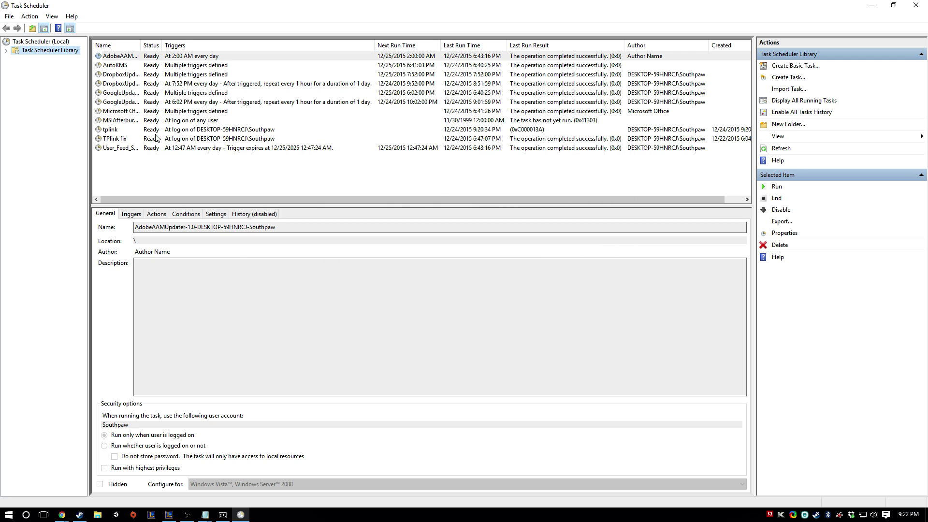
left_click(115, 139)
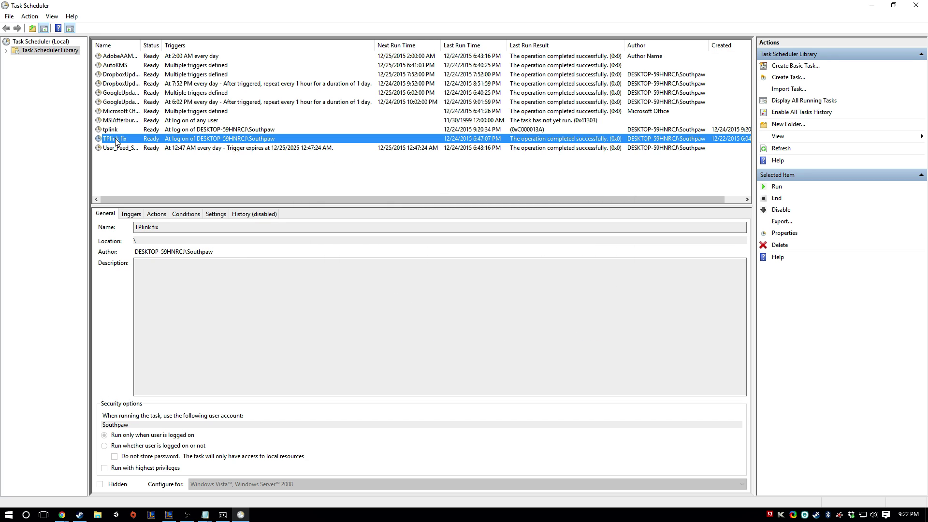
right_click(115, 138)
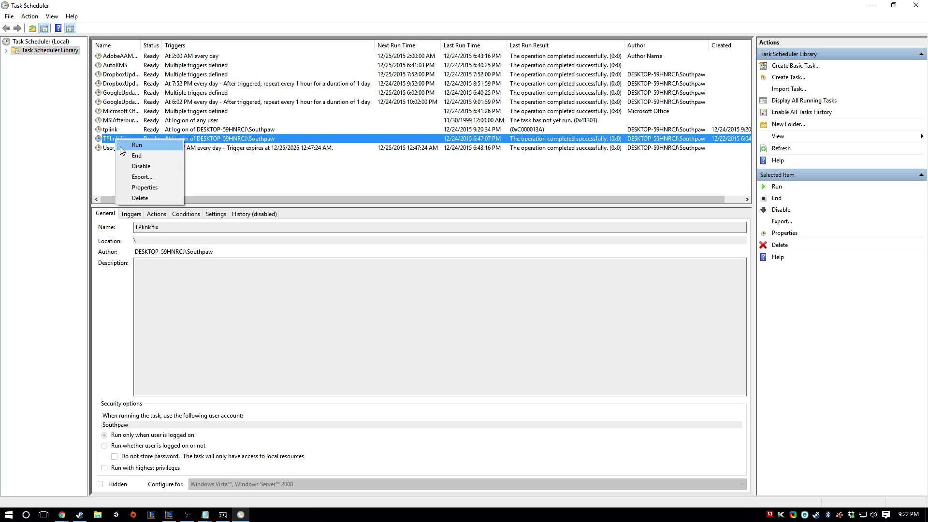
left_click(120, 146)
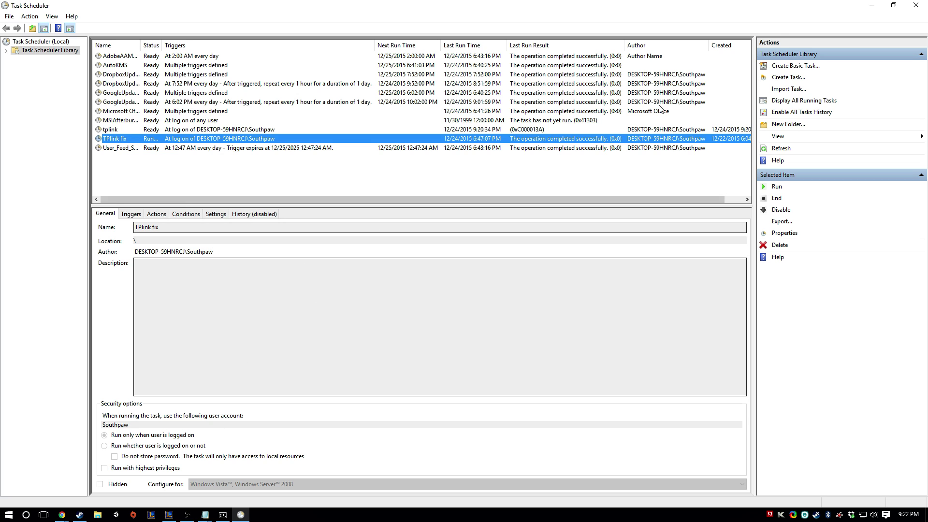
Test the ping by running the desktop tplink batch, close its window, then minimize Task Scheduler
double_click(828, 11)
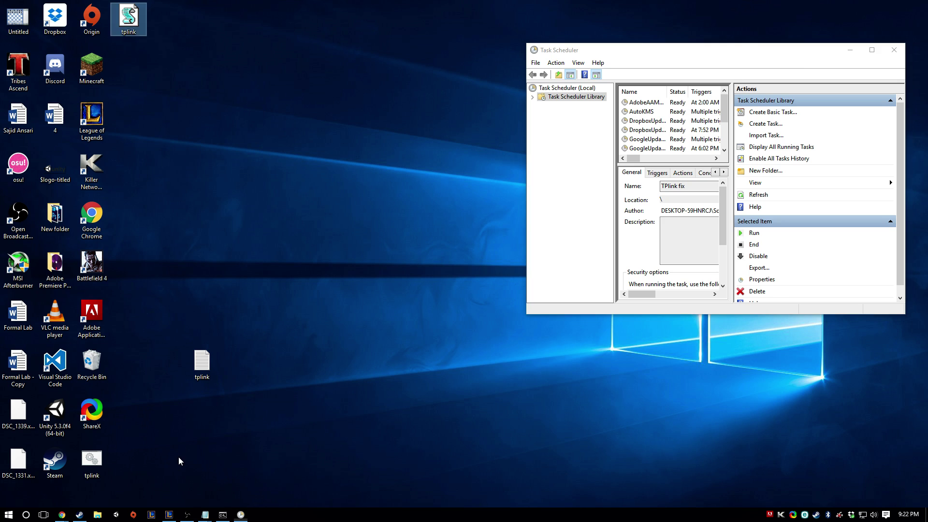
double_click(91, 459)
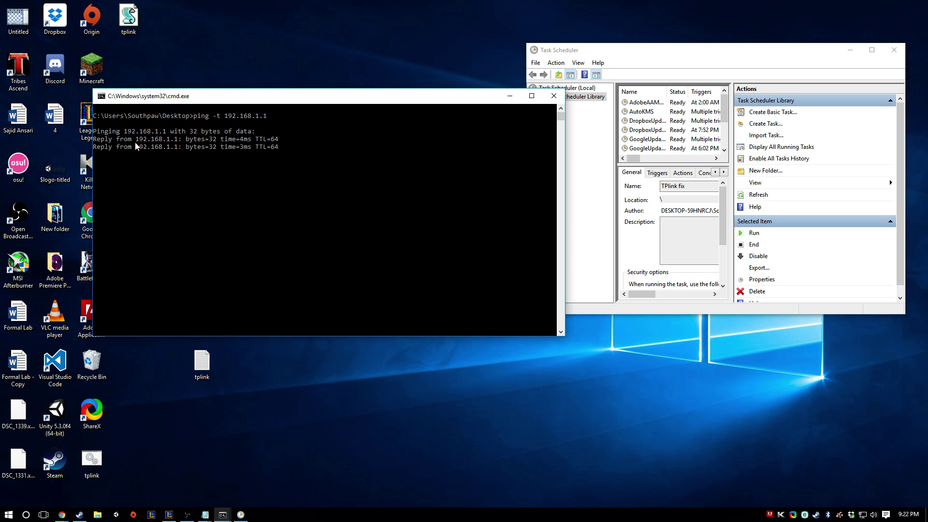
left_click(554, 95)
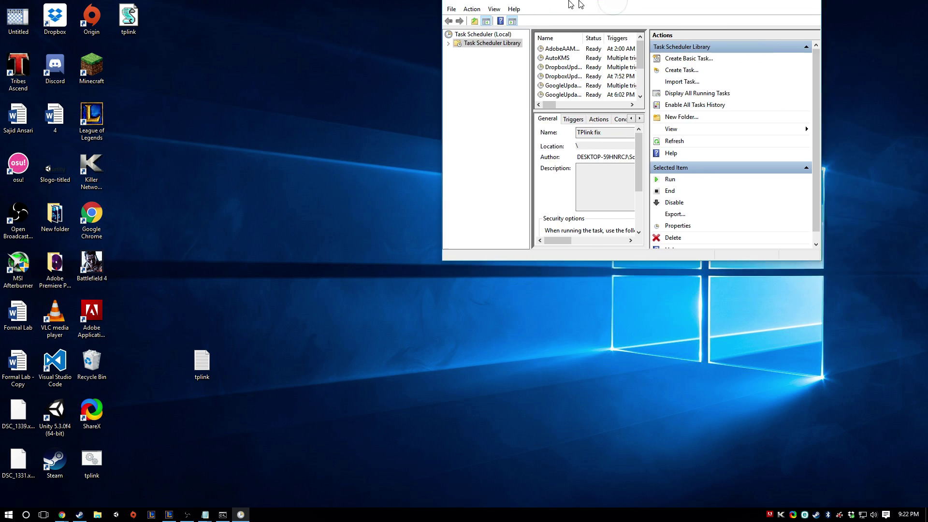
double_click(676, 50)
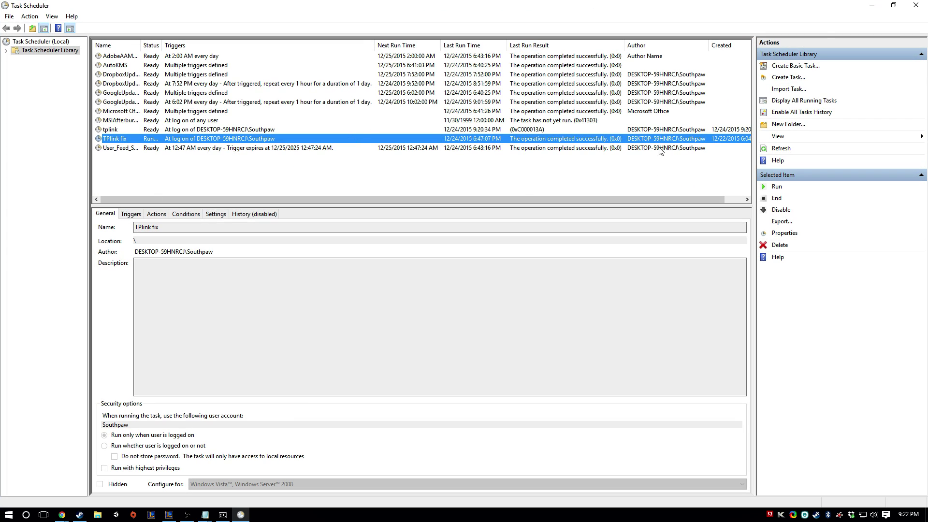
left_click(872, 5)
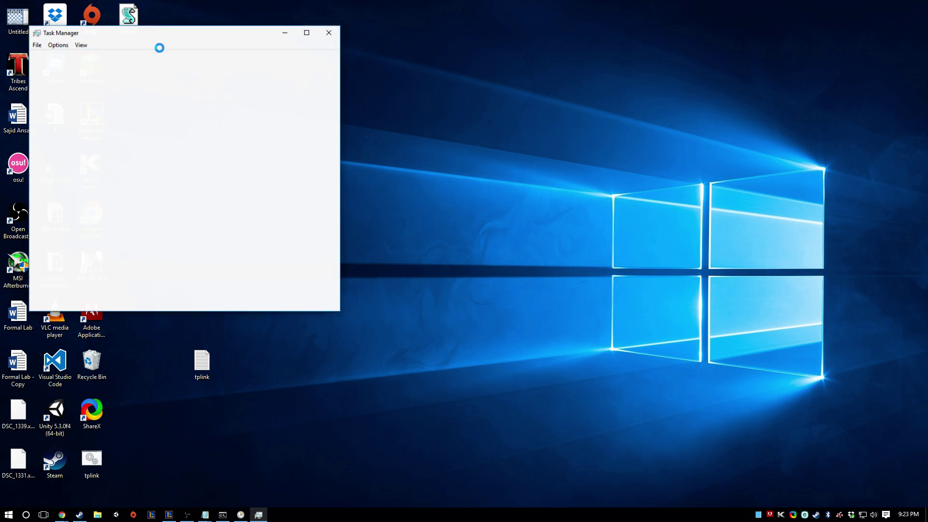
left_click(500, 109)
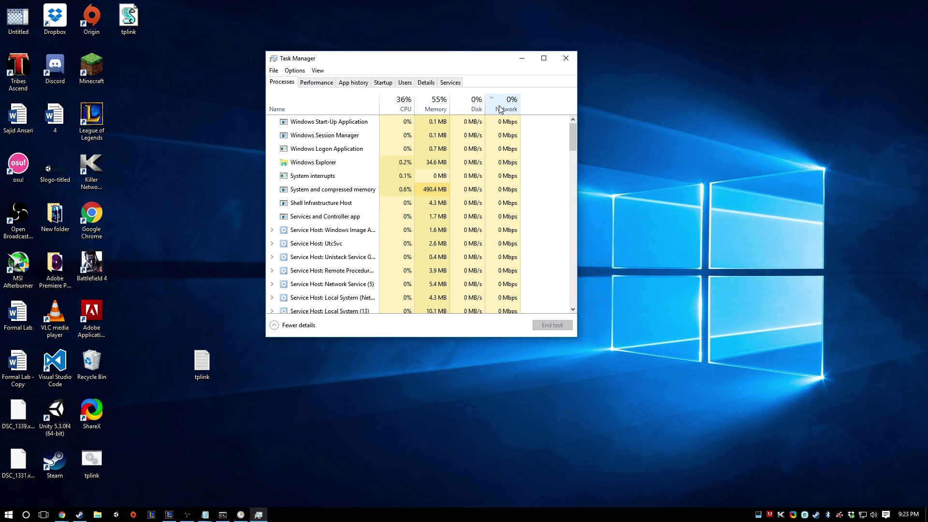
left_click_drag(573, 138, 537, 319)
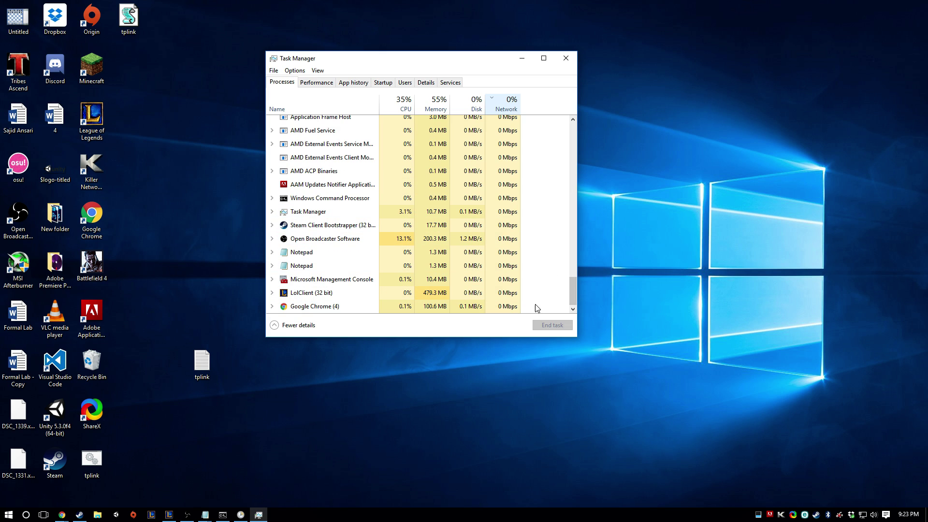
left_click_drag(578, 294, 574, 133)
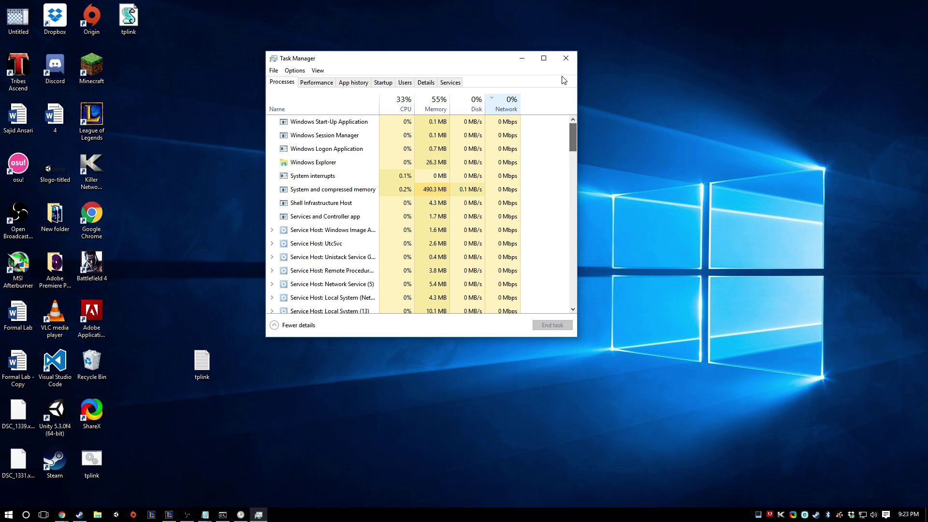
left_click(565, 58)
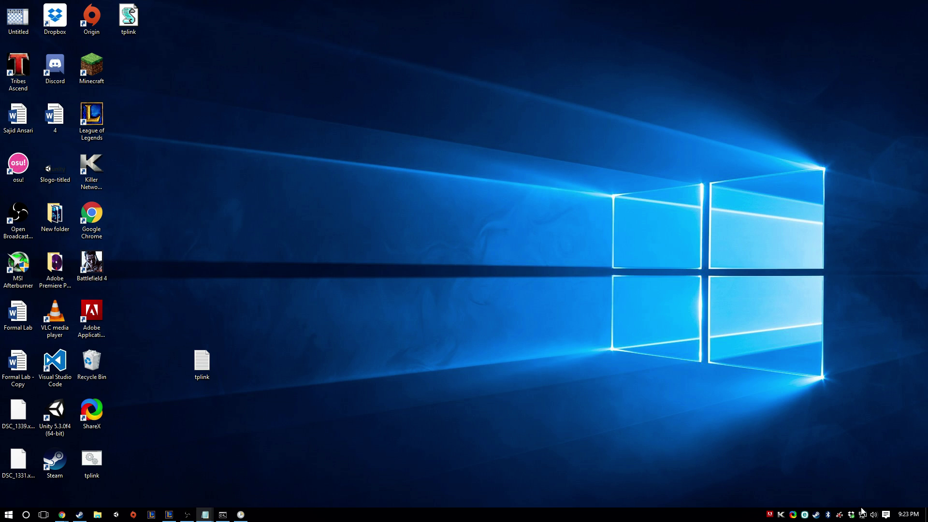
left_click(863, 515)
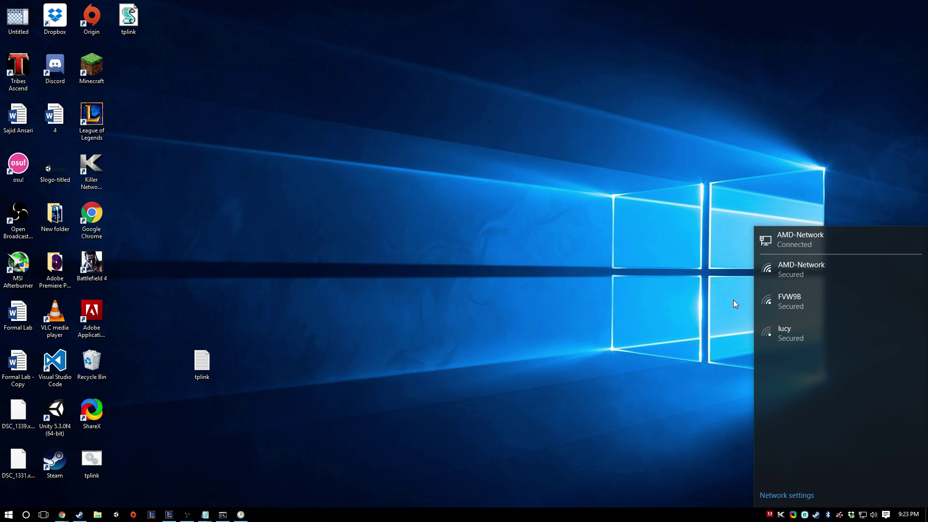
left_click(745, 476)
left_click(865, 517)
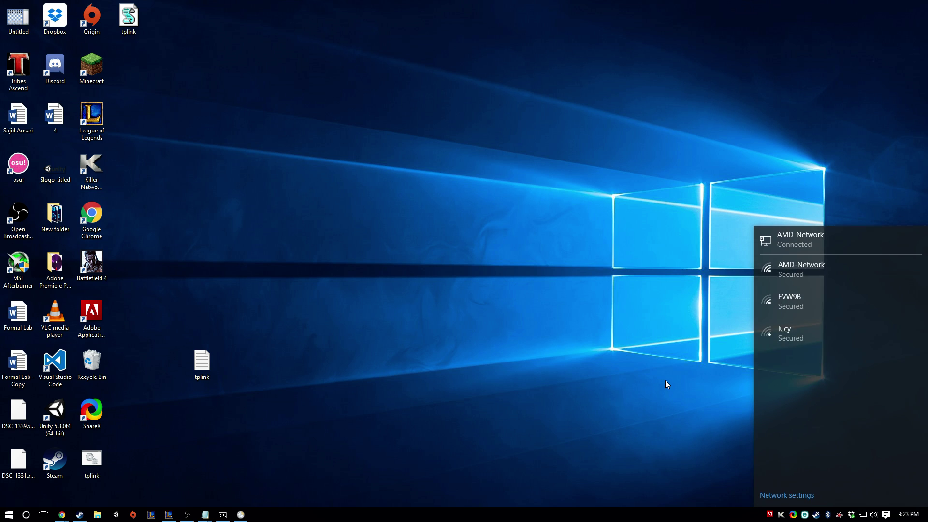
left_click(667, 384)
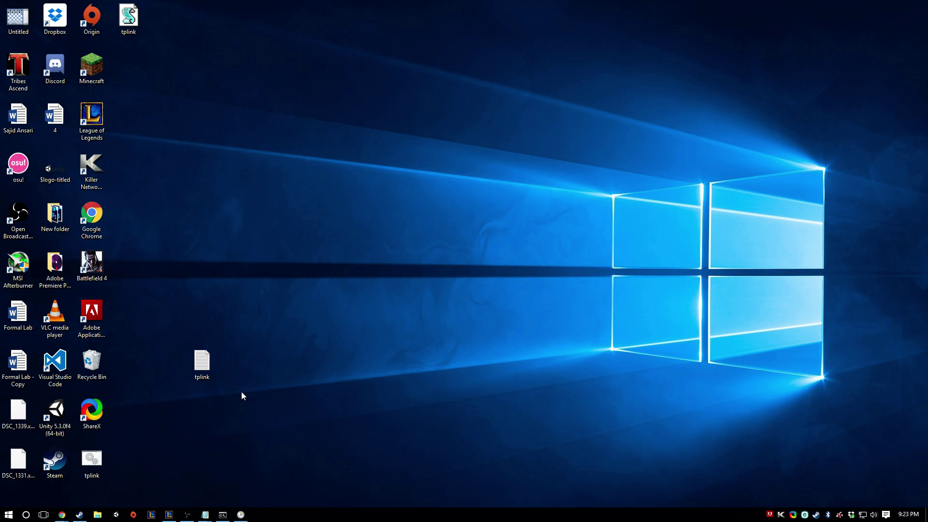